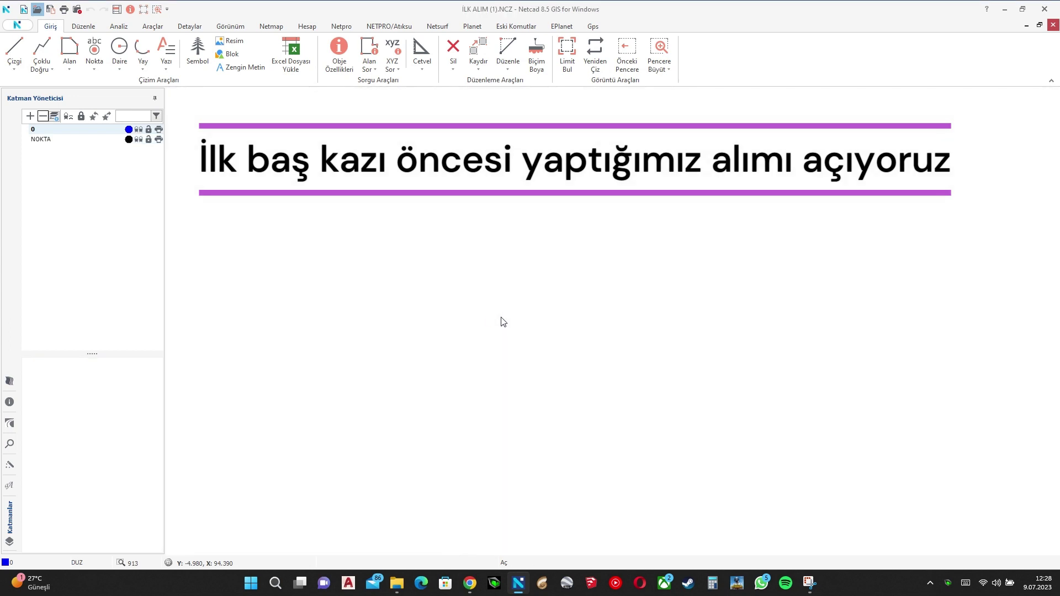
Step: Create a triangle model from all points of the İLK ALIM (1) drawing using the default triangulation settings
{"action": "scroll", "coordinate": [512, 310], "scroll_direction": "down", "scroll_amount": 1}
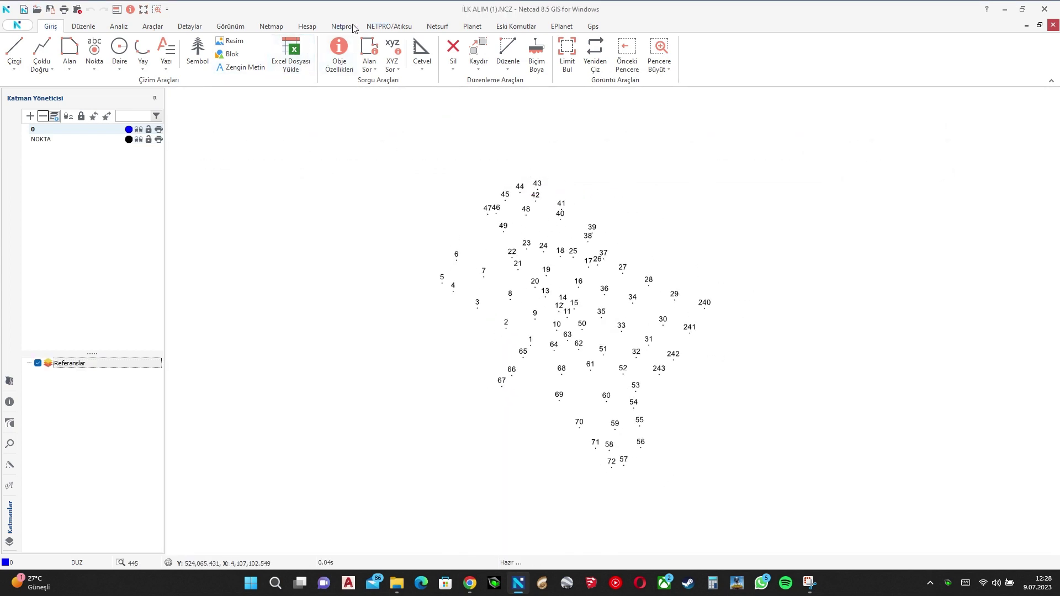
{"action": "left_click", "coordinate": [438, 26]}
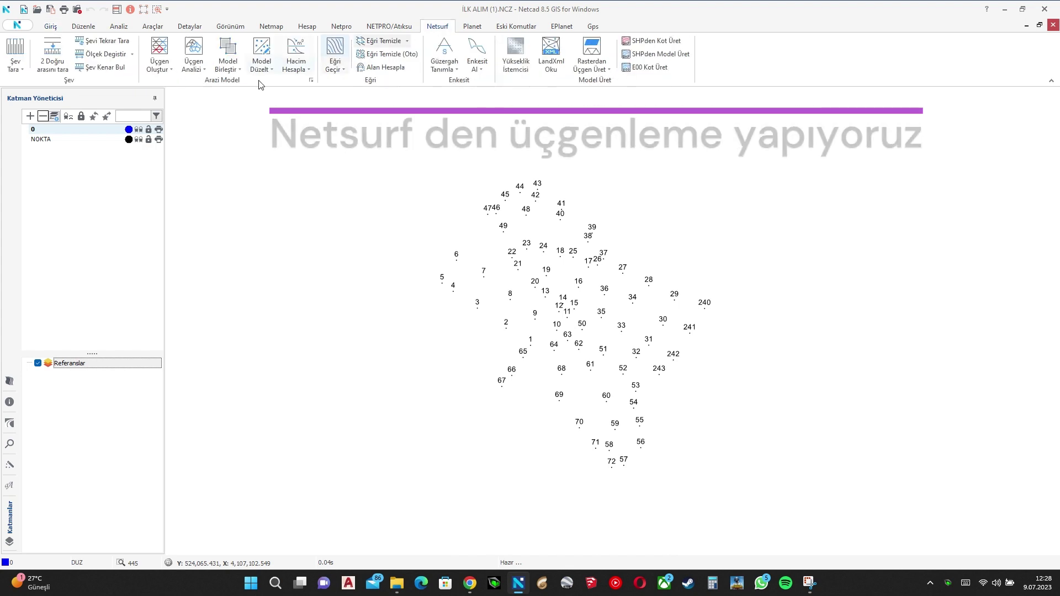
{"action": "left_click", "coordinate": [160, 49]}
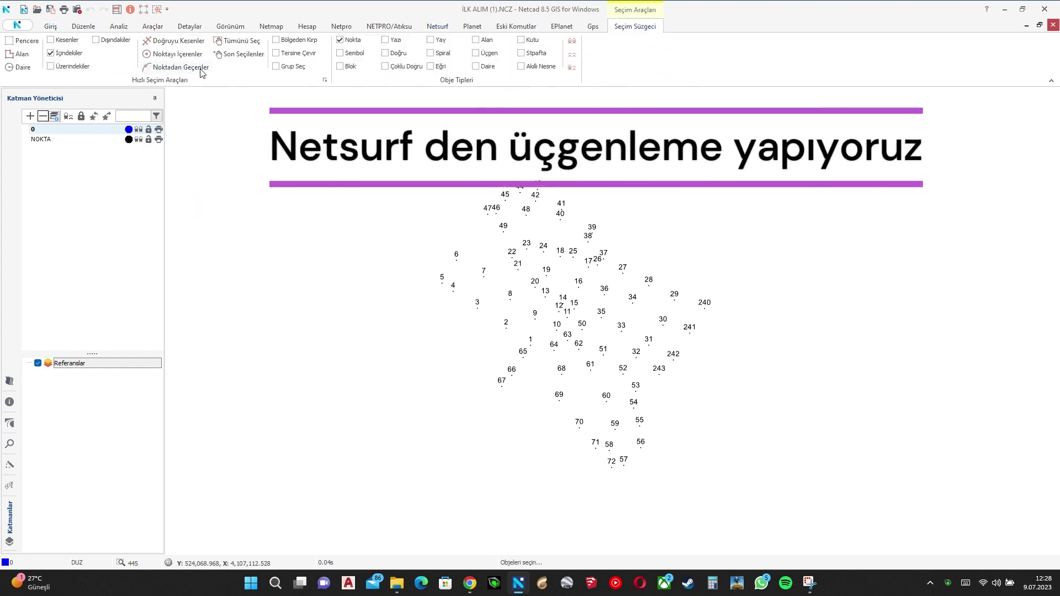
{"action": "left_click", "coordinate": [238, 41]}
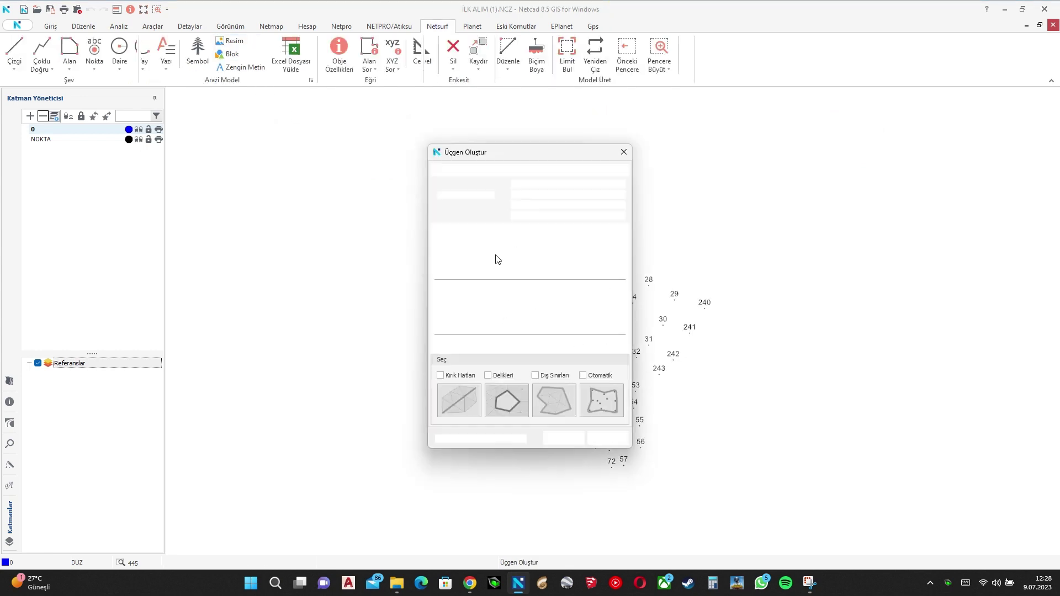
{"action": "left_click", "coordinate": [555, 438]}
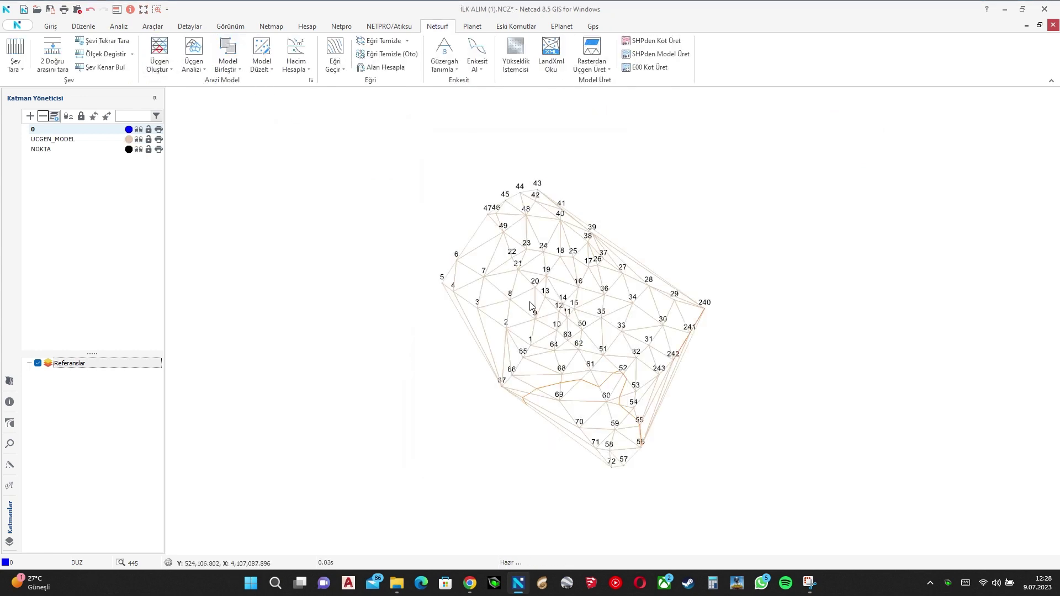
Step: Use Hızlı Sil to delete the stray boundary triangles spanning the gap between points 5, 1 and 67
{"action": "left_click", "coordinate": [51, 26]}
{"action": "left_click", "coordinate": [453, 69]}
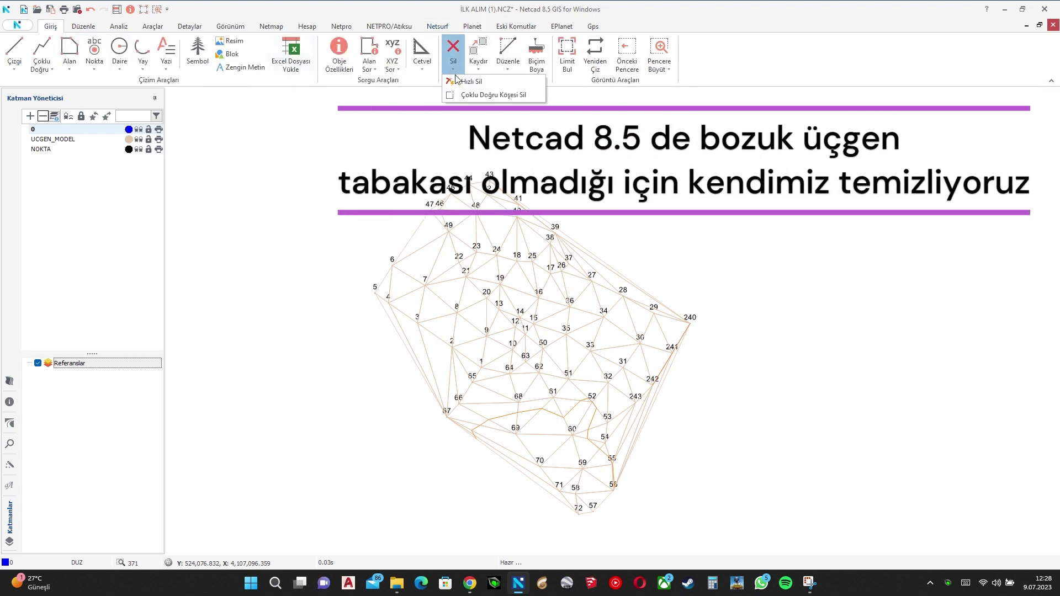
{"action": "left_click", "coordinate": [461, 79]}
{"action": "scroll", "coordinate": [413, 359], "scroll_direction": "up", "scroll_amount": 5}
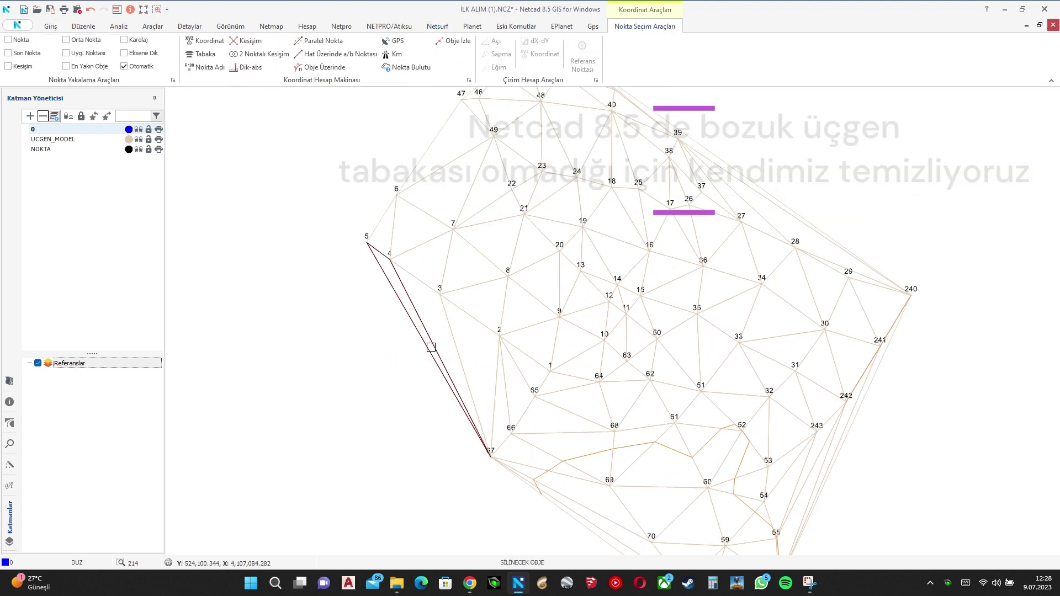
{"action": "scroll", "coordinate": [450, 354], "scroll_direction": "down", "scroll_amount": 2}
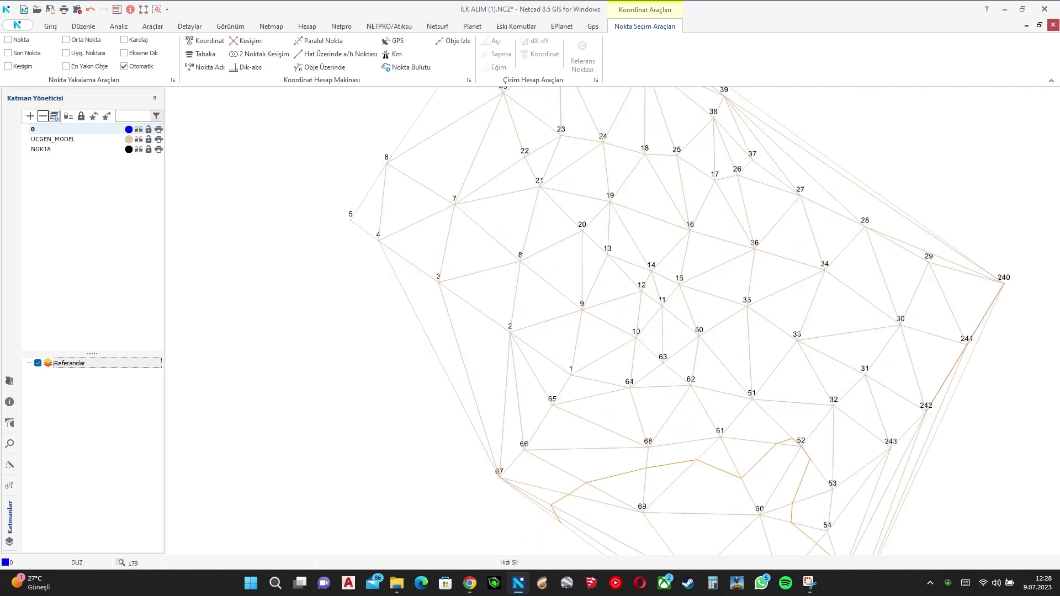
{"action": "scroll", "coordinate": [513, 380], "scroll_direction": "up", "scroll_amount": 2}
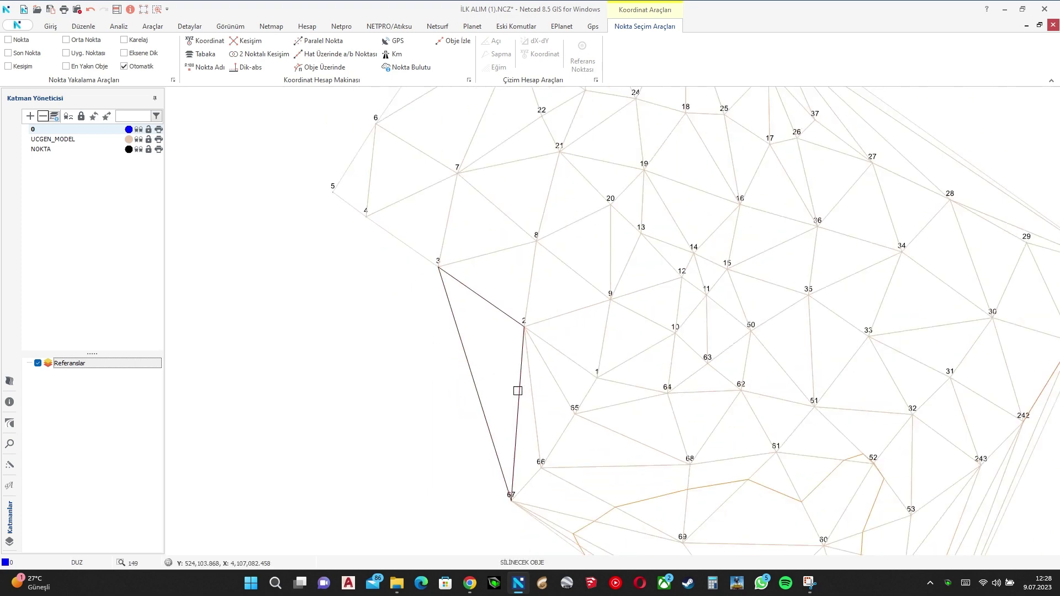
{"action": "scroll", "coordinate": [516, 390], "scroll_direction": "down", "scroll_amount": 2}
{"action": "scroll", "coordinate": [530, 388], "scroll_direction": "up", "scroll_amount": 4}
{"action": "scroll", "coordinate": [530, 387], "scroll_direction": "down", "scroll_amount": 5}
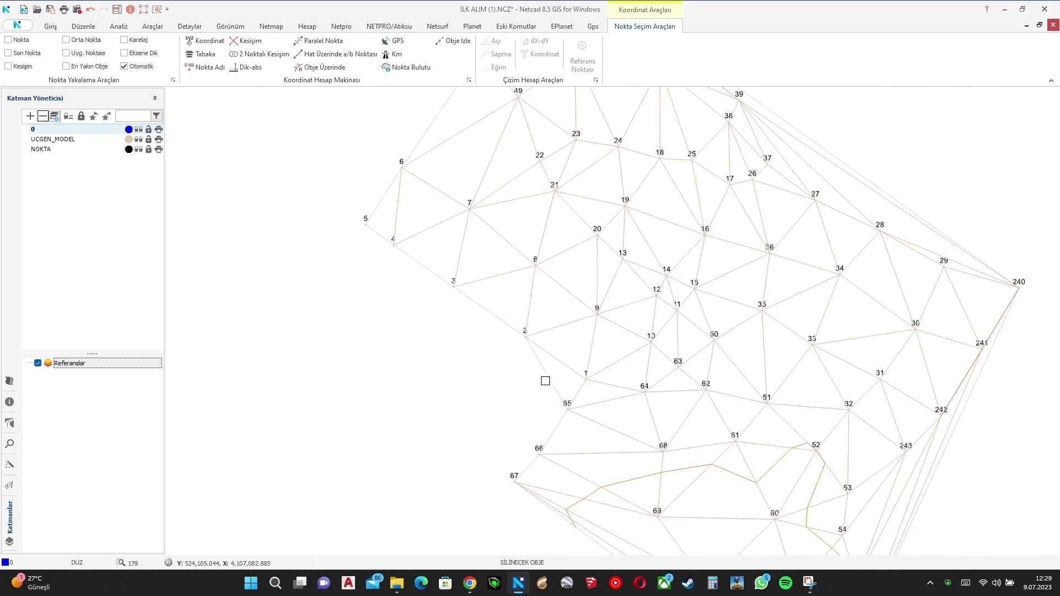
{"action": "scroll", "coordinate": [545, 388], "scroll_direction": "up", "scroll_amount": 1}
Step: Delete the thin outermost triangle joining points 67, 71 and 72 along the lower boundary
{"action": "middle_click_drag", "start_coordinate": [545, 388], "coordinate": [476, 358]}
{"action": "middle_click_drag", "start_coordinate": [484, 469], "coordinate": [370, 345]}
{"action": "scroll", "coordinate": [453, 399], "scroll_direction": "up", "scroll_amount": 2}
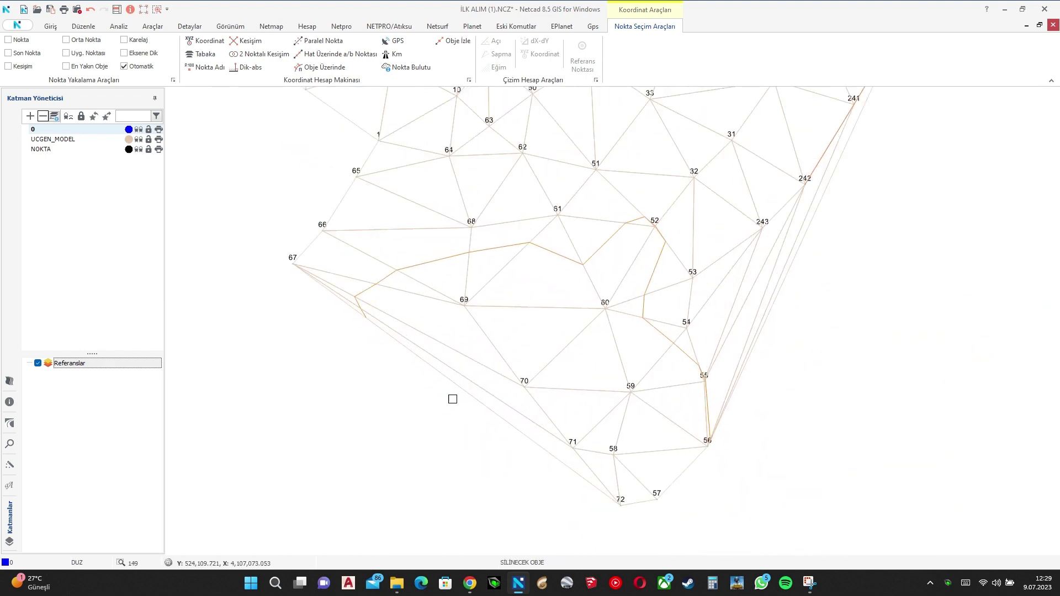
{"action": "scroll", "coordinate": [460, 403], "scroll_direction": "up", "scroll_amount": 3}
{"action": "scroll", "coordinate": [476, 409], "scroll_direction": "down", "scroll_amount": 4}
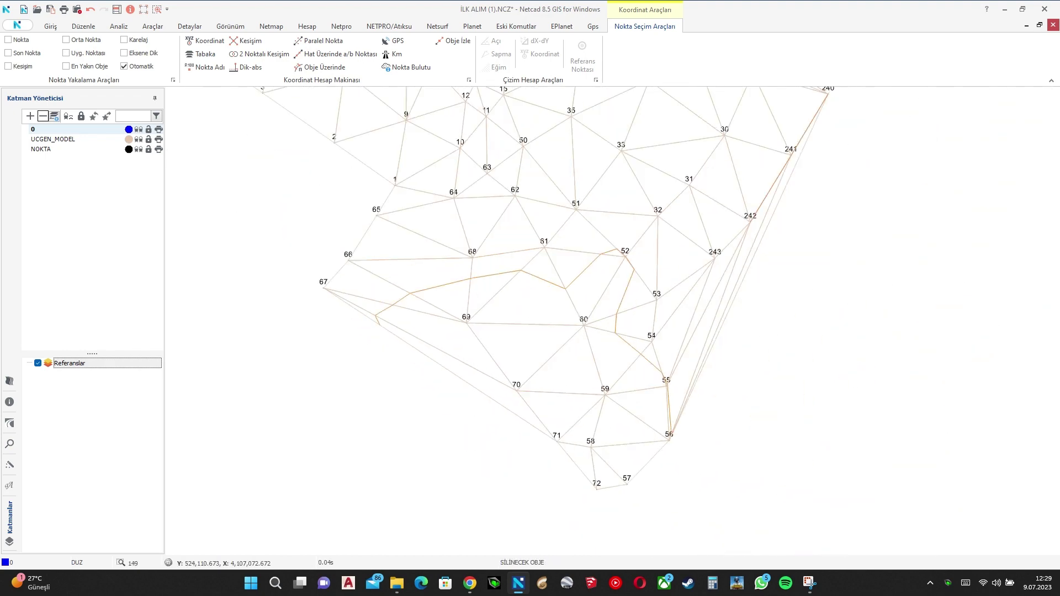
Step: Delete the long, narrow triangles outside the boundary between points 240 to 243 and points 54 to 56
{"action": "scroll", "coordinate": [489, 411], "scroll_direction": "down", "scroll_amount": 1}
{"action": "scroll", "coordinate": [696, 337], "scroll_direction": "up", "scroll_amount": 3}
{"action": "middle_click_drag", "start_coordinate": [696, 337], "coordinate": [578, 374]}
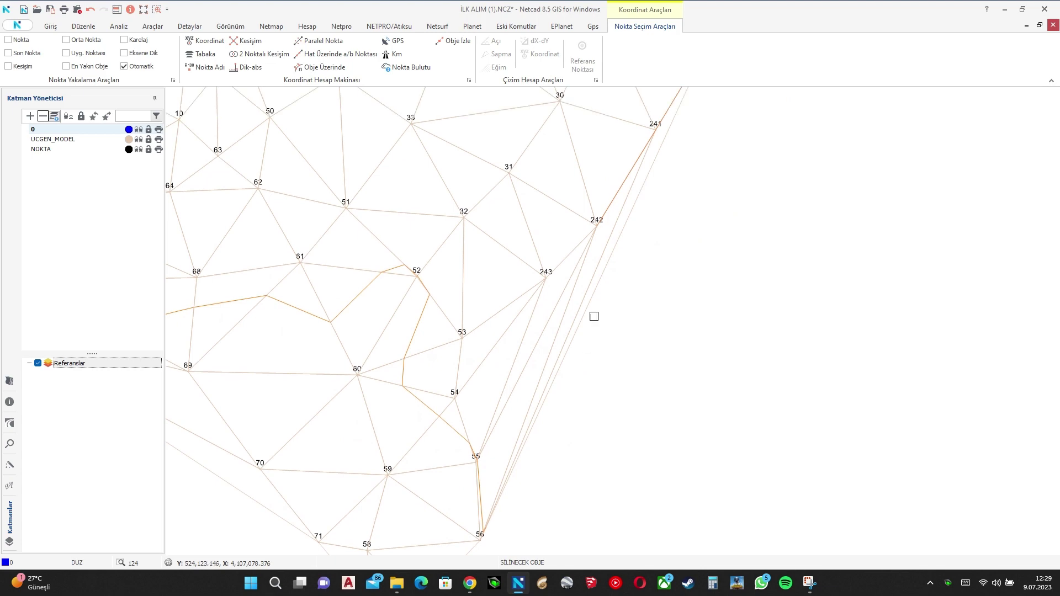
{"action": "left_click", "coordinate": [569, 321]}
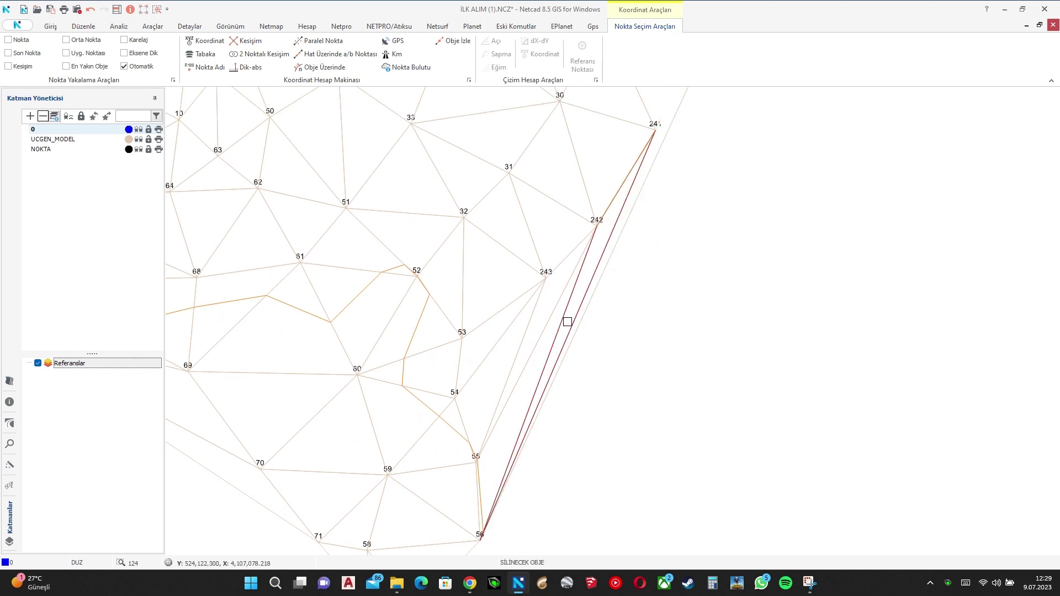
{"action": "scroll", "coordinate": [561, 348], "scroll_direction": "down", "scroll_amount": 2}
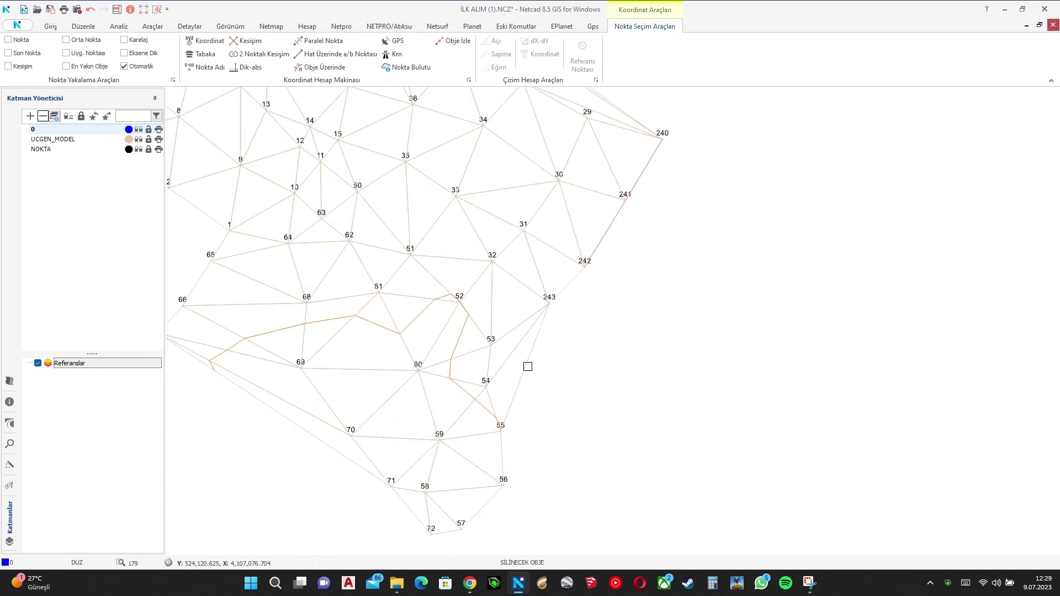
{"action": "scroll", "coordinate": [528, 367], "scroll_direction": "up", "scroll_amount": 2}
{"action": "scroll", "coordinate": [511, 354], "scroll_direction": "down", "scroll_amount": 3}
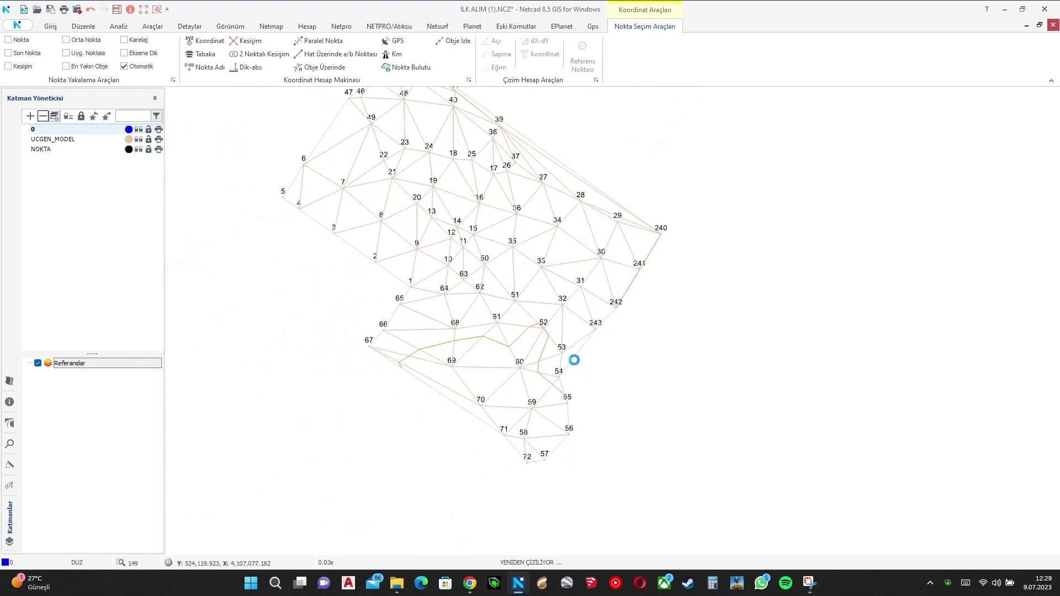
Step: Delete the stray triangles outside the upper boundary between points 240, 28, 27, 37 and 39
{"action": "scroll", "coordinate": [574, 359], "scroll_direction": "up", "scroll_amount": 4}
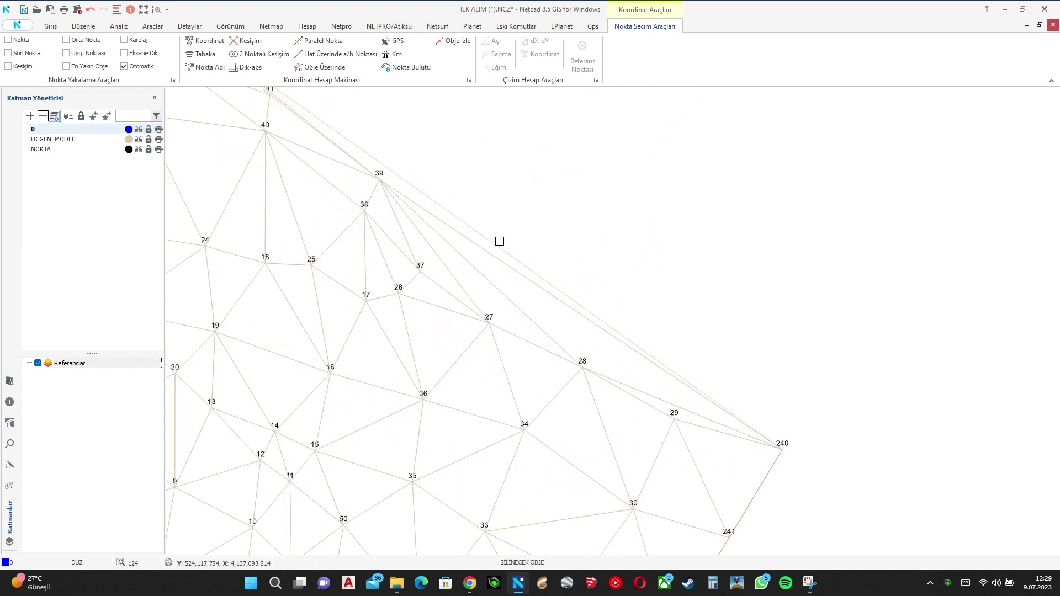
{"action": "scroll", "coordinate": [496, 242], "scroll_direction": "down", "scroll_amount": 1}
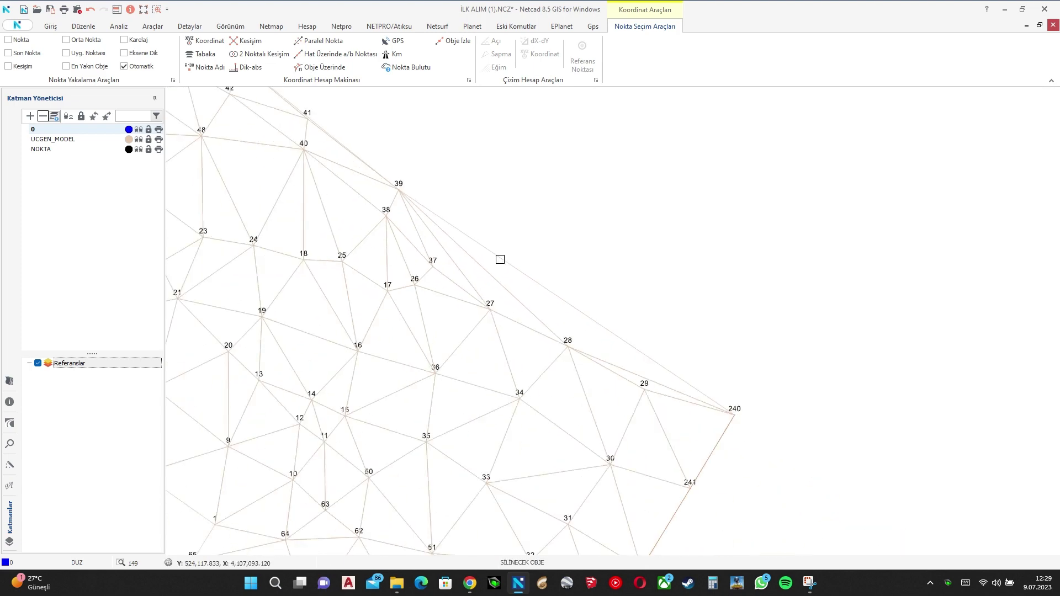
{"action": "scroll", "coordinate": [500, 260], "scroll_direction": "up", "scroll_amount": 1}
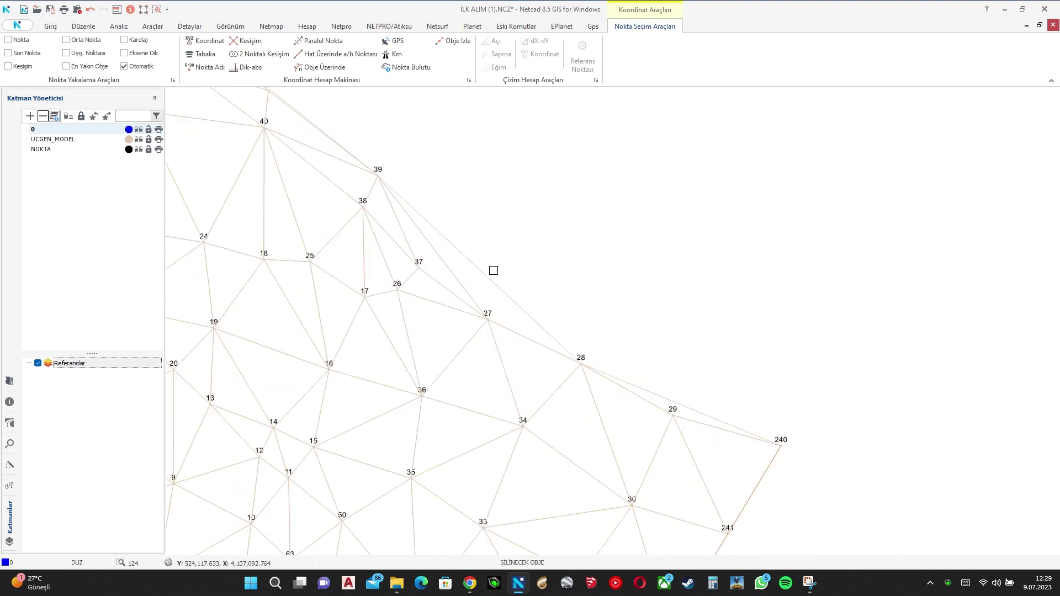
{"action": "scroll", "coordinate": [489, 279], "scroll_direction": "up", "scroll_amount": 3}
{"action": "scroll", "coordinate": [531, 285], "scroll_direction": "down", "scroll_amount": 3}
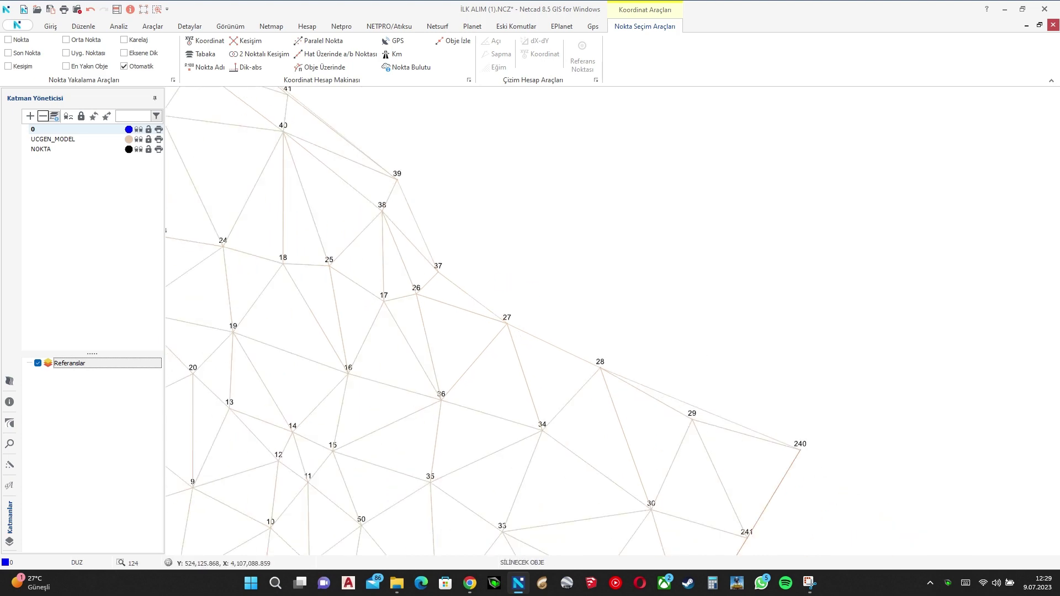
{"action": "scroll", "coordinate": [625, 337], "scroll_direction": "down", "scroll_amount": 2}
Step: Delete the thin sliver triangle outside the boundary joining points 39, 41 and 43
{"action": "middle_click_drag", "start_coordinate": [507, 257], "coordinate": [564, 360]}
{"action": "scroll", "coordinate": [563, 360], "scroll_direction": "up", "scroll_amount": 1}
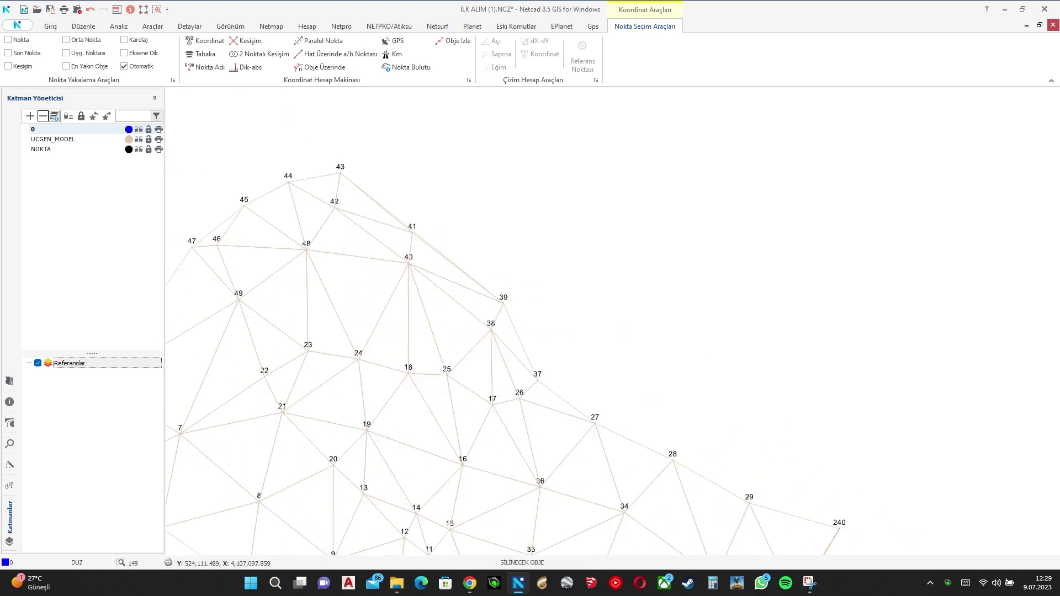
{"action": "scroll", "coordinate": [420, 226], "scroll_direction": "up", "scroll_amount": 9}
{"action": "scroll", "coordinate": [405, 237], "scroll_direction": "down", "scroll_amount": 8}
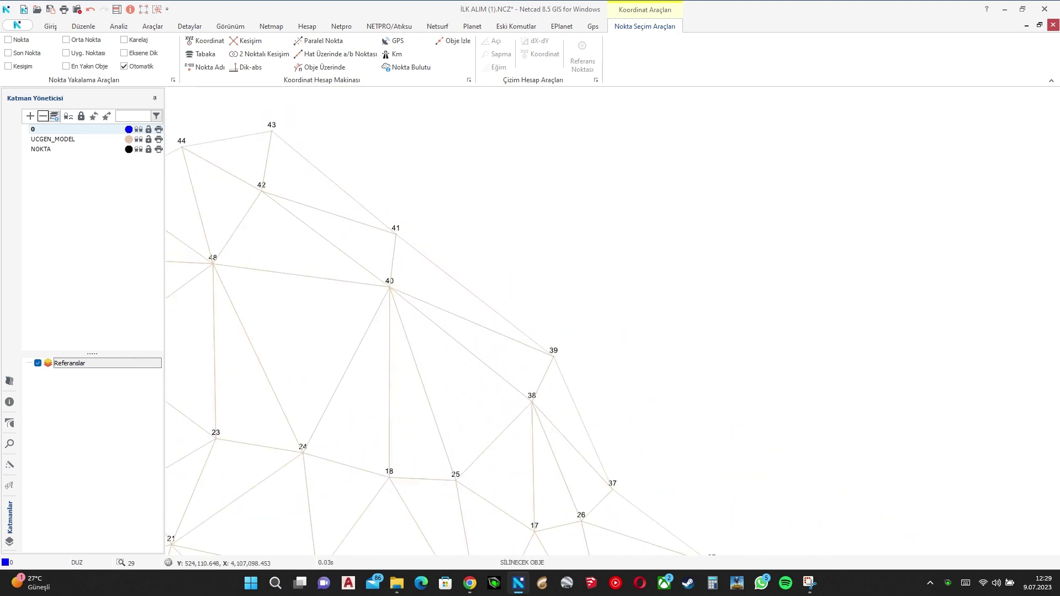
{"action": "scroll", "coordinate": [272, 217], "scroll_direction": "down", "scroll_amount": 2}
{"action": "scroll", "coordinate": [391, 318], "scroll_direction": "down", "scroll_amount": 4}
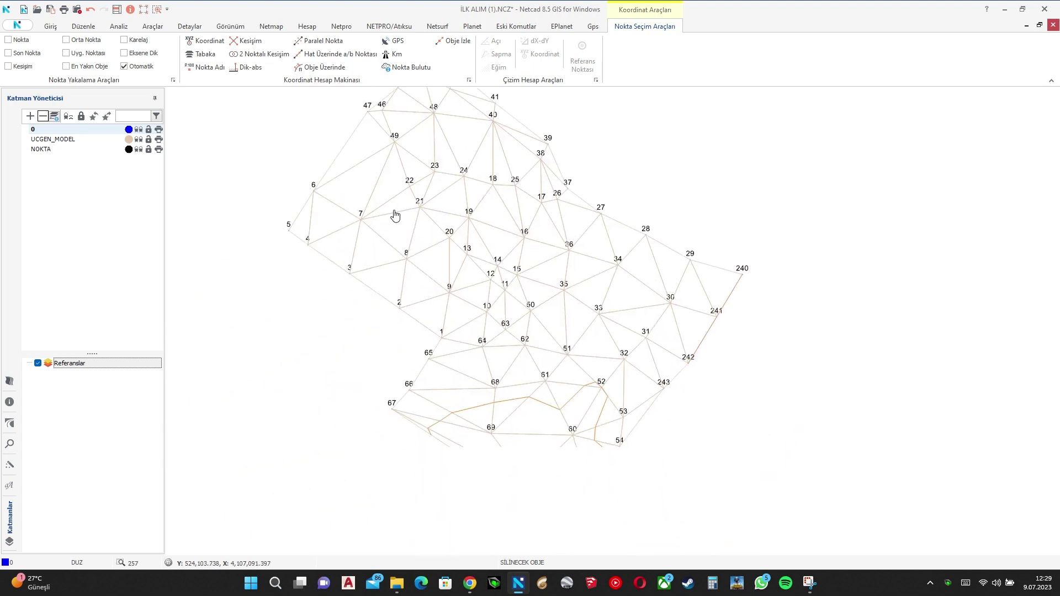
Step: Delete the remaining outer triangle joining points 67, 70 and 71, and end the quick-delete command
{"action": "scroll", "coordinate": [468, 453], "scroll_direction": "up", "scroll_amount": 4}
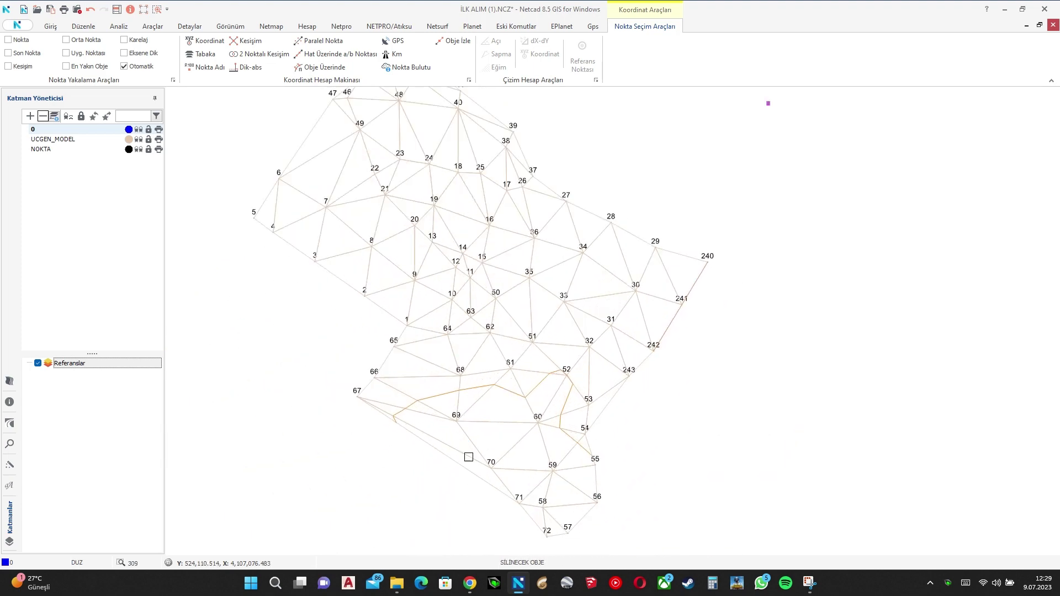
{"action": "scroll", "coordinate": [470, 299], "scroll_direction": "down", "scroll_amount": 3}
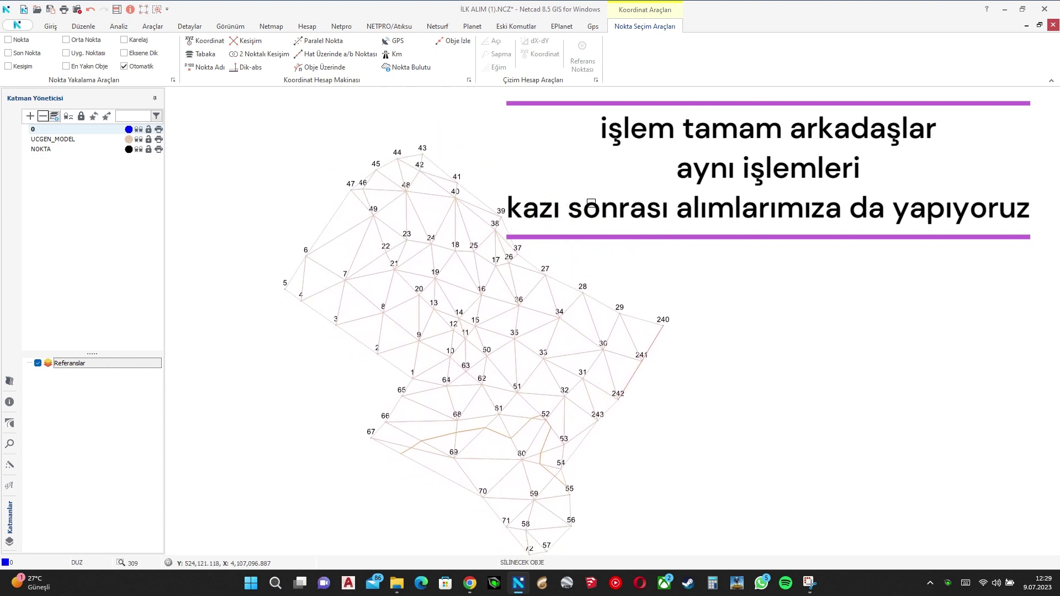
{"action": "key", "text": "Escape"}
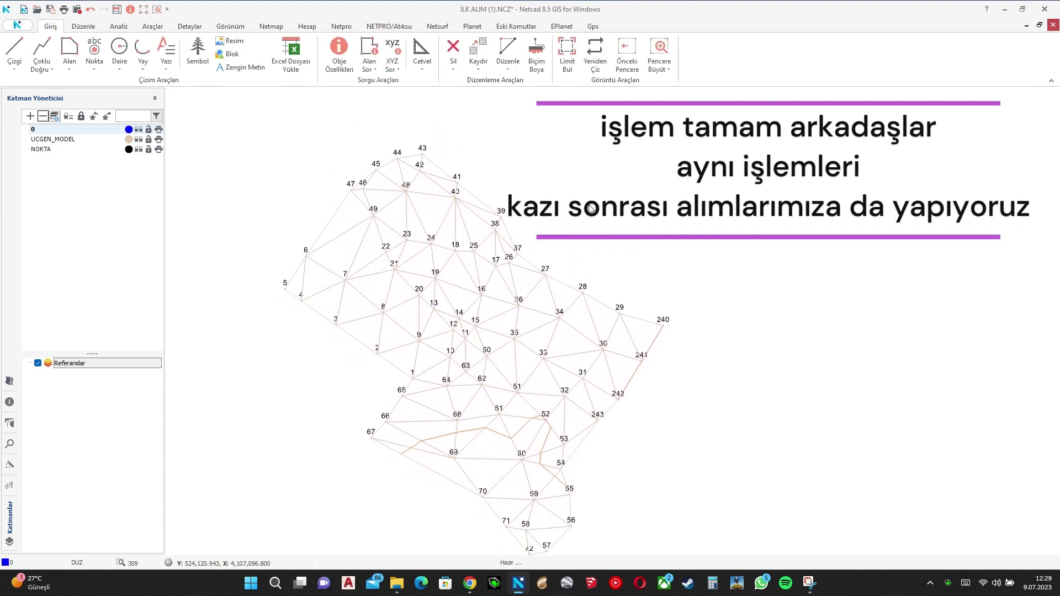
Step: Save the cleaned İLK ALIM (1) drawing and open SON ALIM from the KÜBAJ folder
{"action": "left_click", "coordinate": [38, 13]}
{"action": "left_click", "coordinate": [511, 325]}
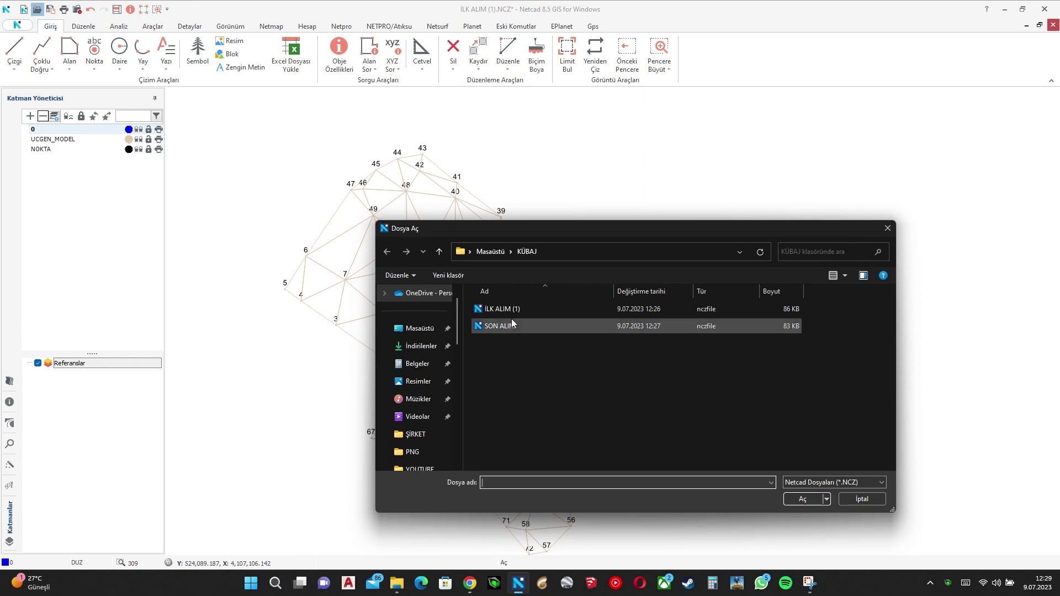
{"action": "double_click", "coordinate": [512, 325]}
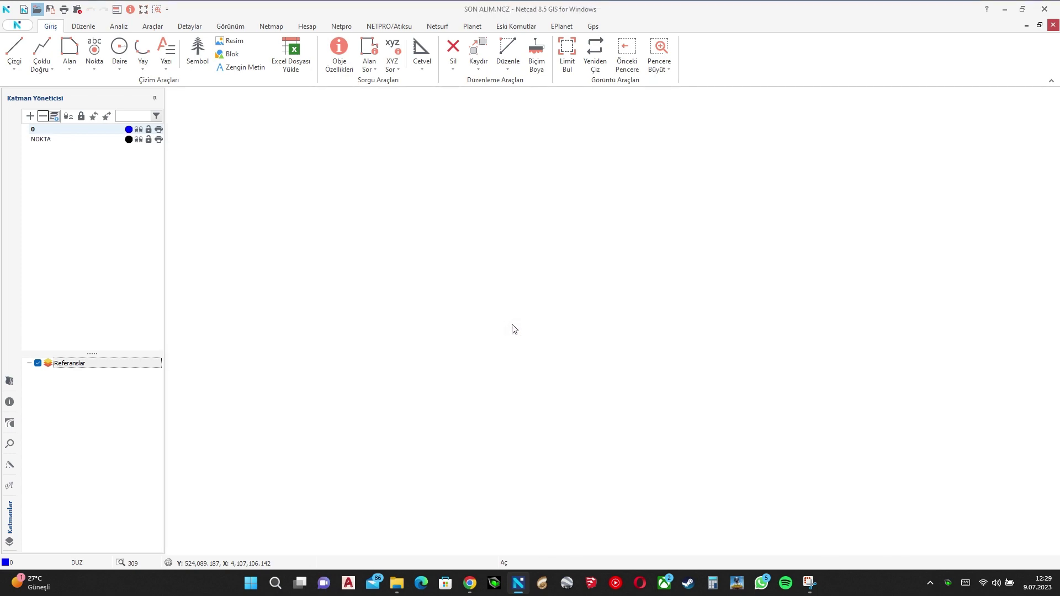
Step: Create a triangle model from all points of the SON ALIM drawing using the default triangulation settings
{"action": "left_click", "coordinate": [436, 26]}
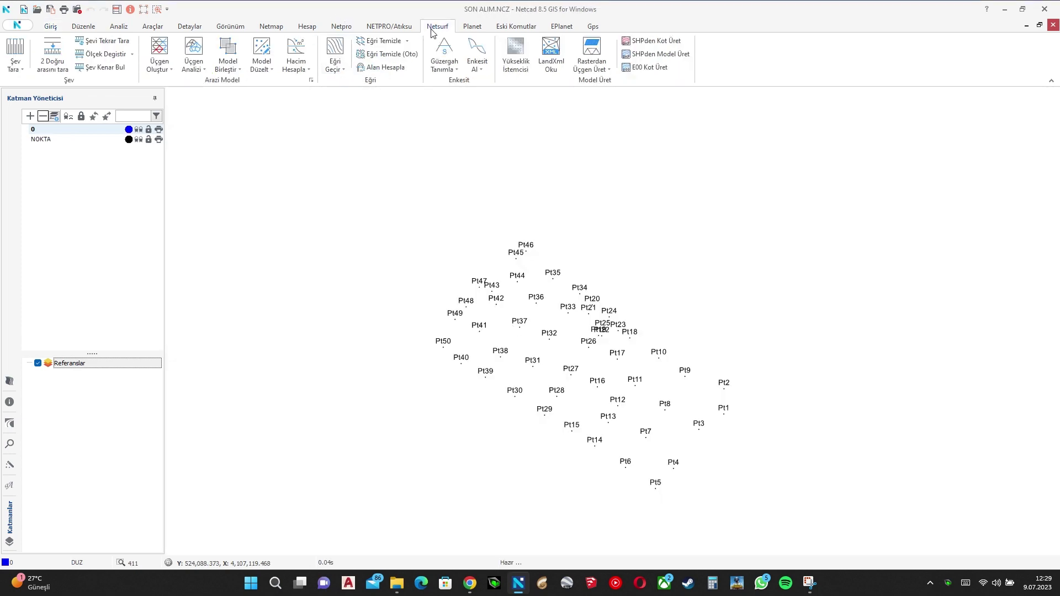
{"action": "left_click", "coordinate": [160, 50]}
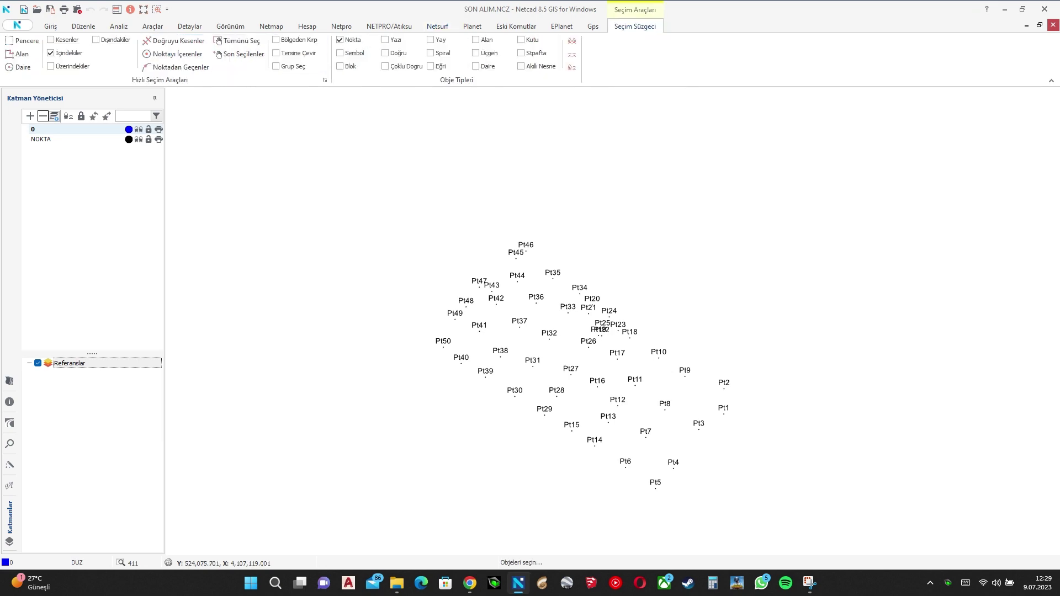
{"action": "left_click", "coordinate": [238, 41]}
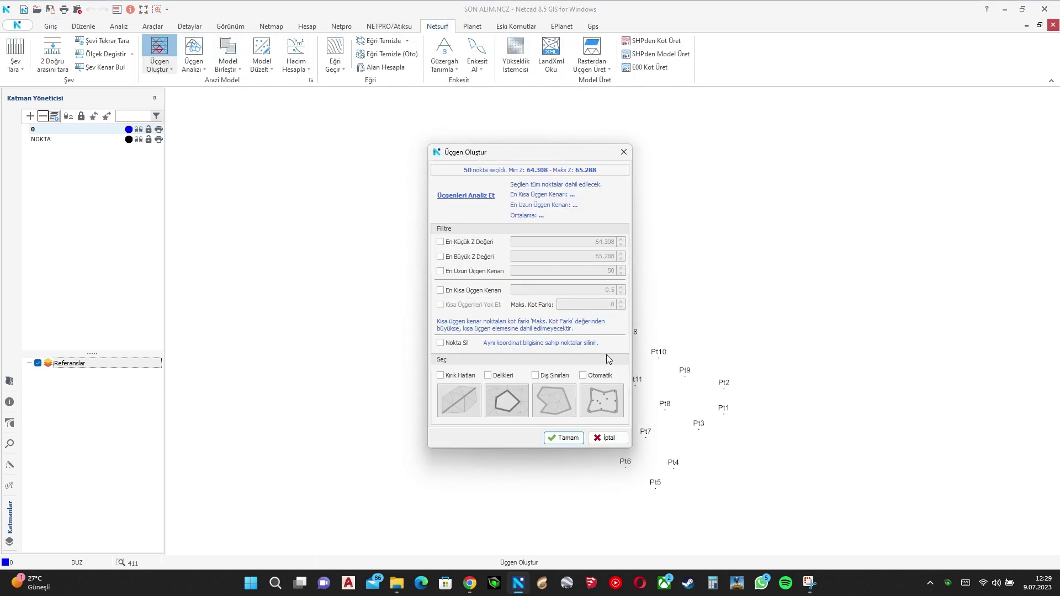
{"action": "left_click", "coordinate": [557, 441]}
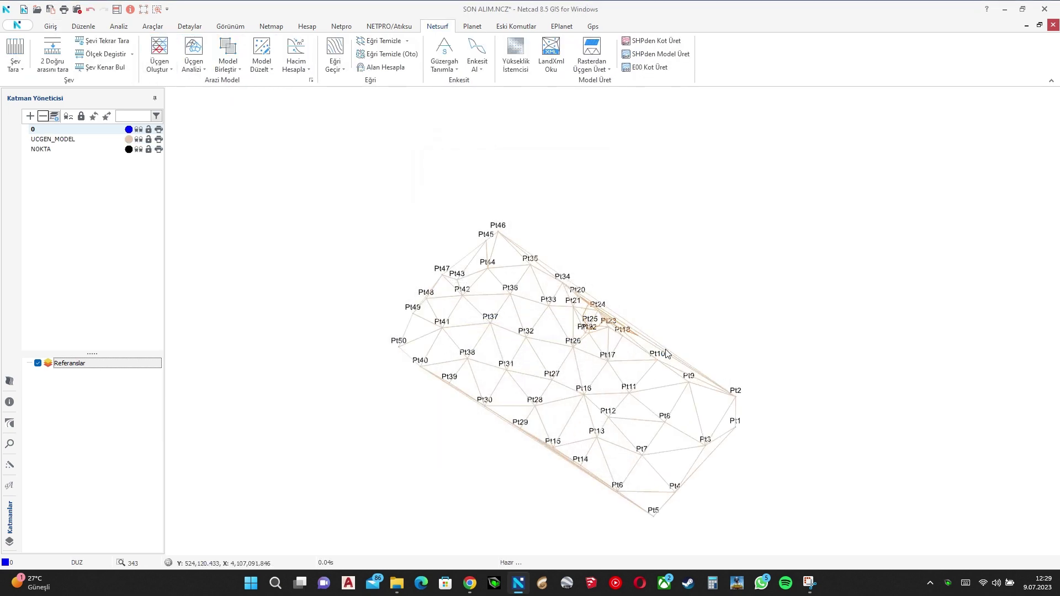
Step: Delete the outer sliver triangles fanning from Pt46 past Pt35 and Pt34, outside the northeast boundary of the model
{"action": "left_click", "coordinate": [51, 26]}
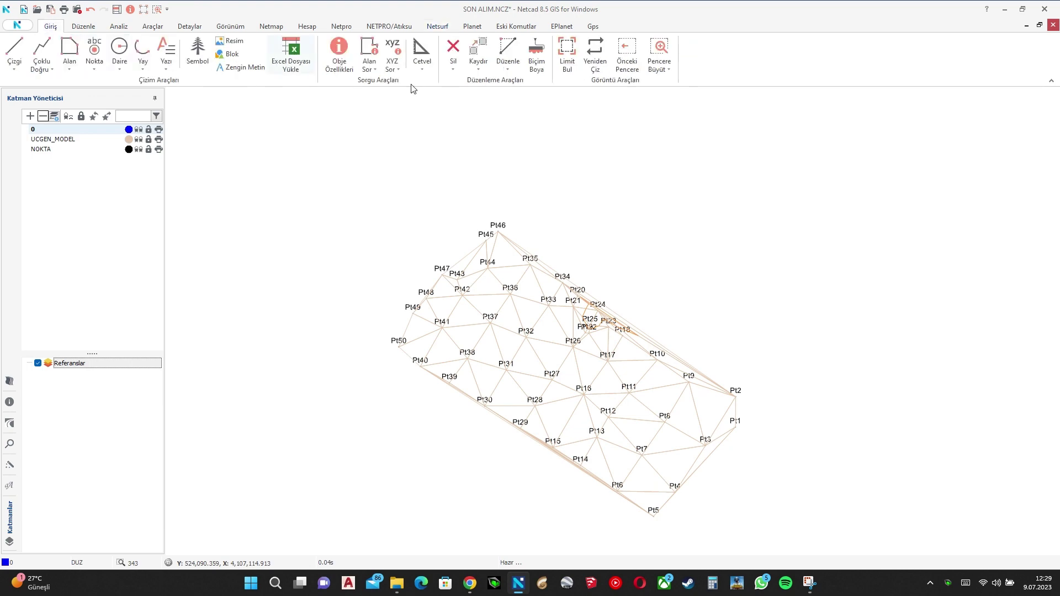
{"action": "left_click", "coordinate": [454, 53]}
{"action": "scroll", "coordinate": [555, 270], "scroll_direction": "up", "scroll_amount": 6}
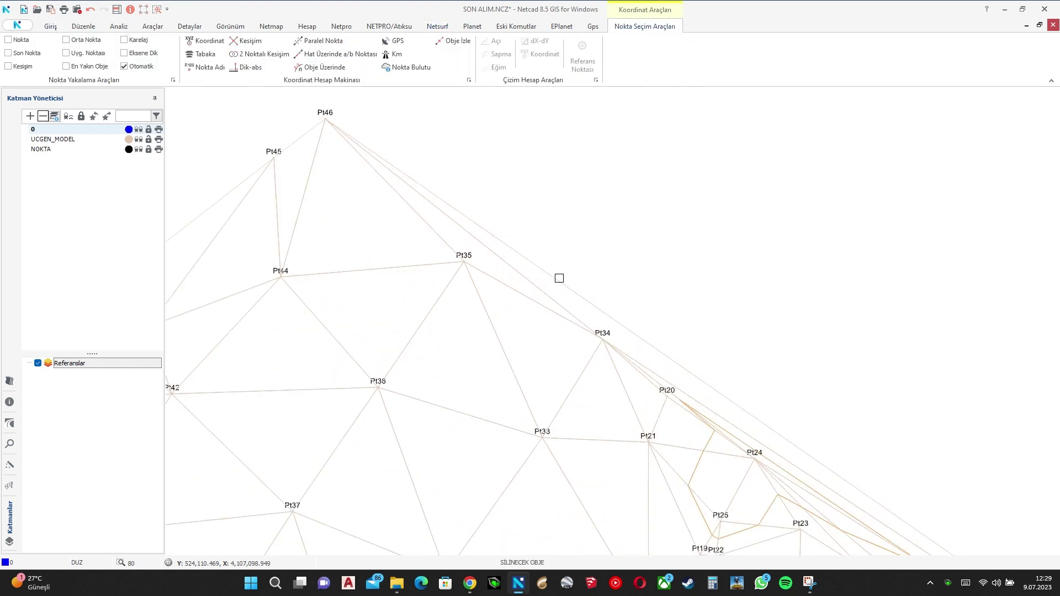
{"action": "scroll", "coordinate": [550, 280], "scroll_direction": "down", "scroll_amount": 2}
{"action": "scroll", "coordinate": [782, 390], "scroll_direction": "up", "scroll_amount": 3}
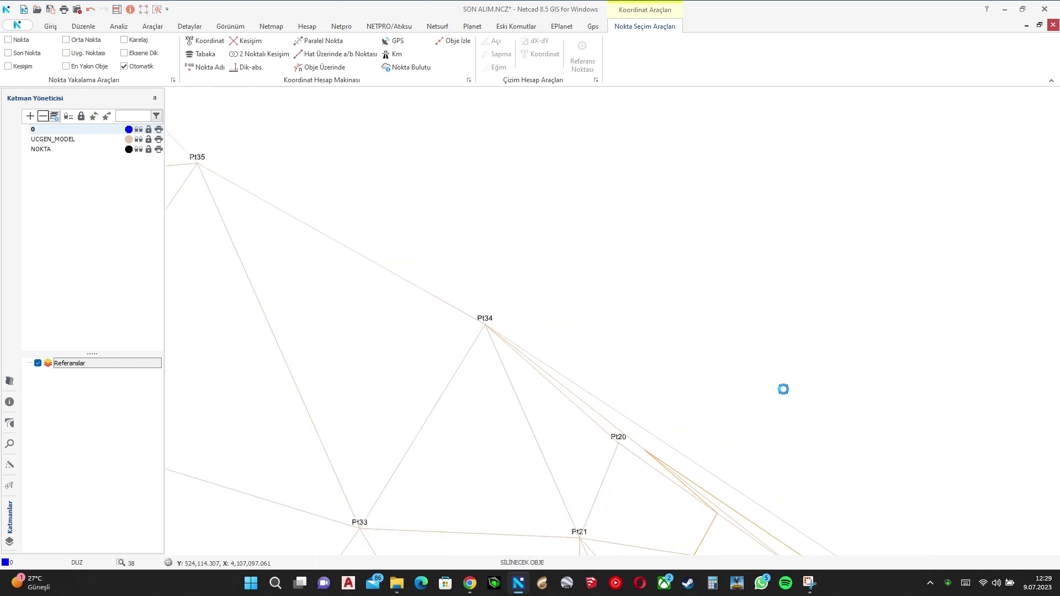
{"action": "middle_click_drag", "start_coordinate": [782, 390], "coordinate": [582, 205]}
{"action": "scroll", "coordinate": [582, 205], "scroll_direction": "down", "scroll_amount": 3}
{"action": "scroll", "coordinate": [686, 339], "scroll_direction": "up", "scroll_amount": 3}
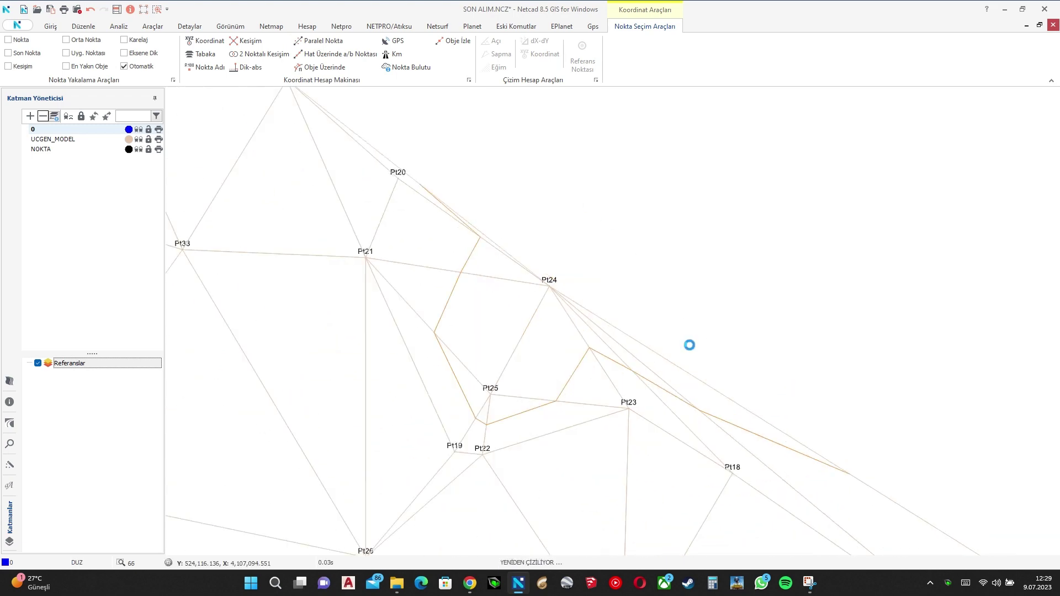
Step: Delete the remaining northeast sliver triangles outside the boundary, from Pt34 past Pt24, Pt10 and Pt9 to Pt2
{"action": "scroll", "coordinate": [671, 360], "scroll_direction": "down", "scroll_amount": 4}
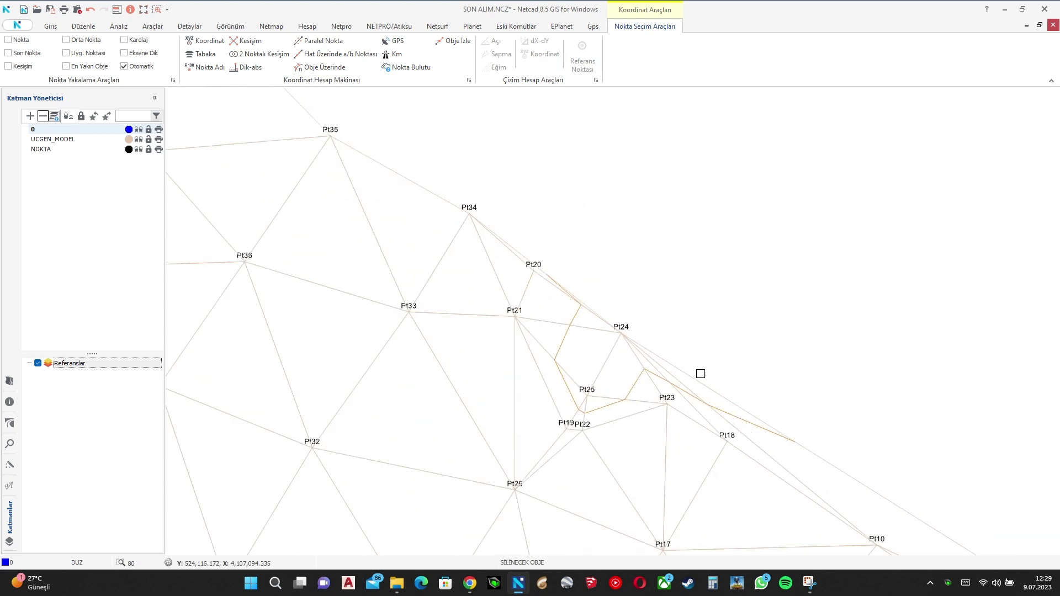
{"action": "middle_click_drag", "start_coordinate": [700, 371], "coordinate": [538, 248]}
{"action": "scroll", "coordinate": [634, 324], "scroll_direction": "up", "scroll_amount": 2}
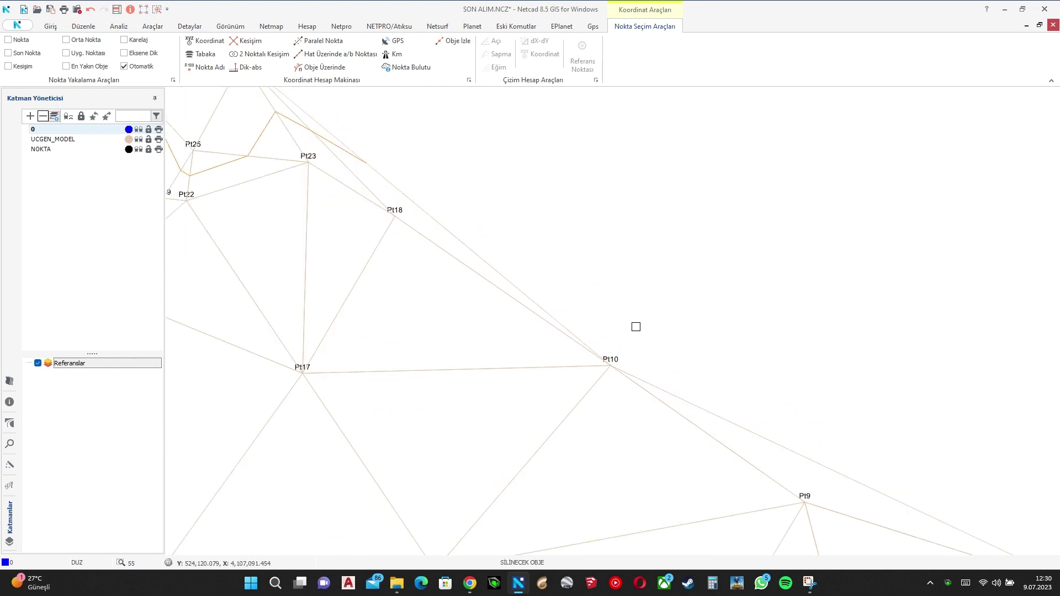
{"action": "scroll", "coordinate": [634, 324], "scroll_direction": "down", "scroll_amount": 3}
{"action": "scroll", "coordinate": [421, 189], "scroll_direction": "down", "scroll_amount": 4}
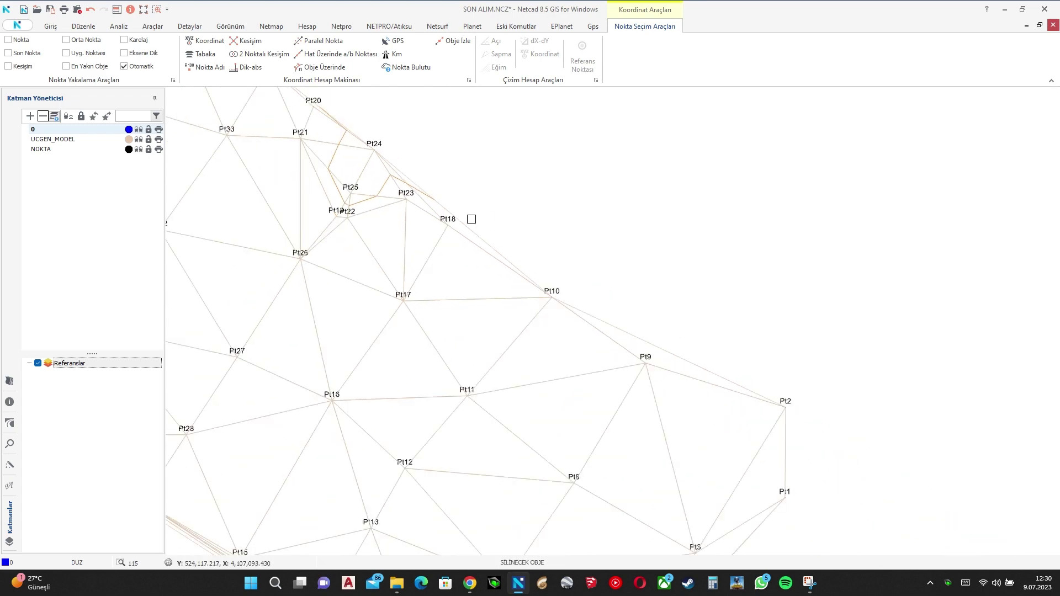
{"action": "left_click", "coordinate": [686, 327]}
{"action": "scroll", "coordinate": [686, 326], "scroll_direction": "down", "scroll_amount": 3}
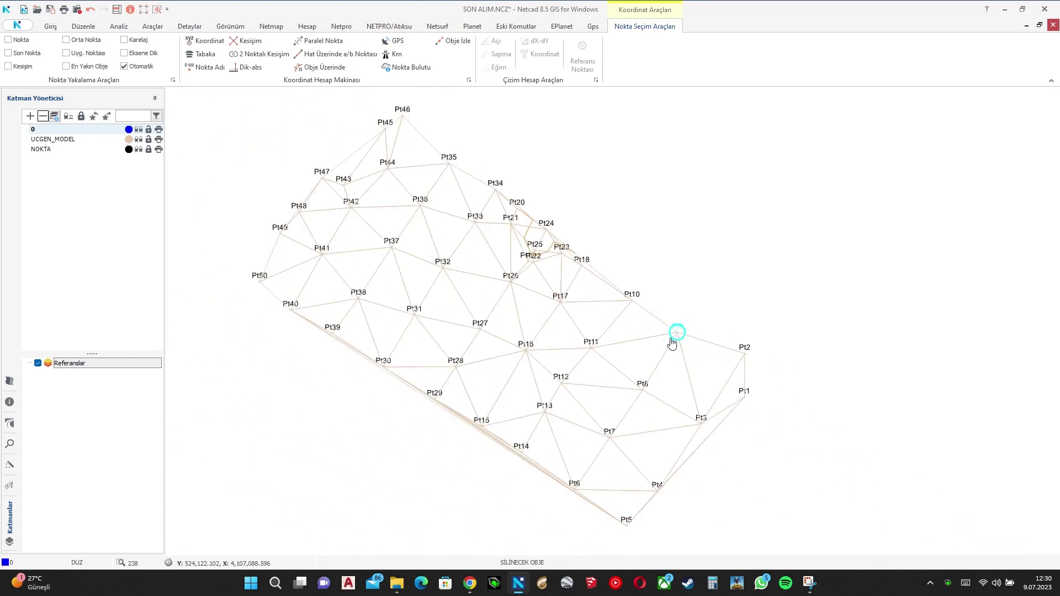
Step: Delete the outer triangles joining Pt1, Pt3, Pt4 and Pt5 outside the southeast boundary
{"action": "middle_click_drag", "start_coordinate": [673, 343], "coordinate": [622, 222]}
{"action": "scroll", "coordinate": [671, 316], "scroll_direction": "up", "scroll_amount": 2}
{"action": "scroll", "coordinate": [589, 334], "scroll_direction": "down", "scroll_amount": 3}
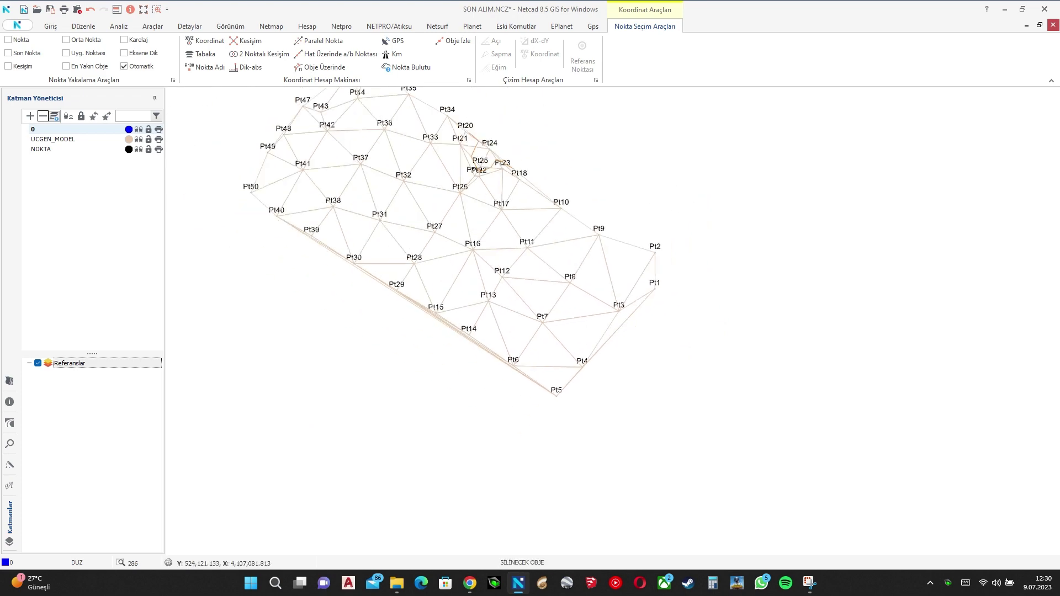
{"action": "scroll", "coordinate": [630, 341], "scroll_direction": "up", "scroll_amount": 4}
{"action": "scroll", "coordinate": [621, 321], "scroll_direction": "down", "scroll_amount": 3}
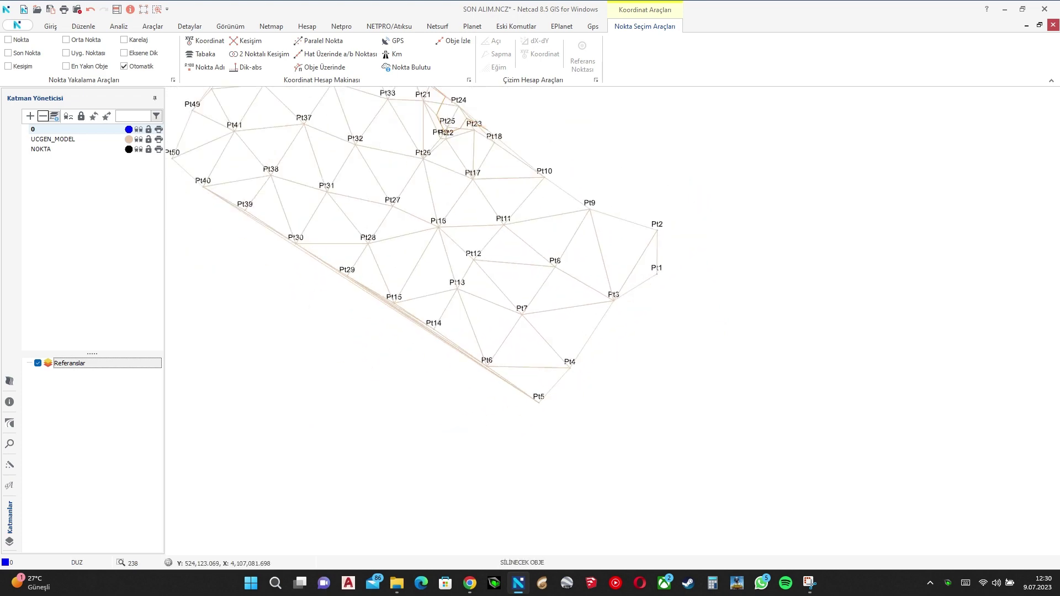
Step: Delete the outermost long sliver triangles running from Pt5 past Pt6 along the southwest boundary
{"action": "scroll", "coordinate": [490, 318], "scroll_direction": "up", "scroll_amount": 4}
{"action": "scroll", "coordinate": [448, 319], "scroll_direction": "up", "scroll_amount": 3}
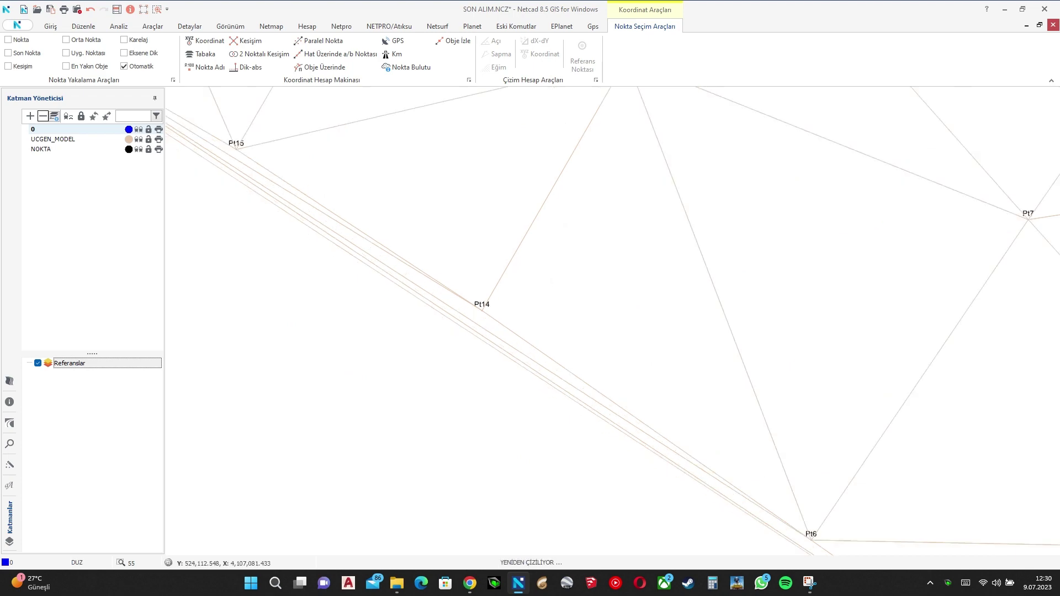
{"action": "scroll", "coordinate": [447, 318], "scroll_direction": "down", "scroll_amount": 2}
{"action": "scroll", "coordinate": [447, 318], "scroll_direction": "up", "scroll_amount": 3}
{"action": "scroll", "coordinate": [447, 318], "scroll_direction": "down", "scroll_amount": 2}
{"action": "scroll", "coordinate": [447, 318], "scroll_direction": "up", "scroll_amount": 2}
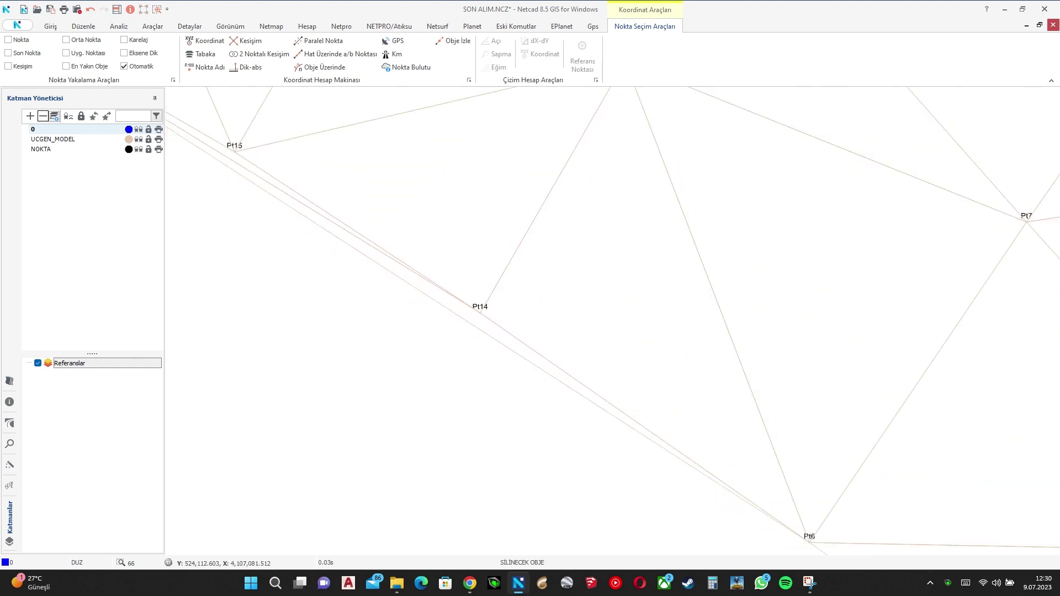
Step: Delete the remaining southwest boundary slivers between Pt6, Pt14, Pt15, Pt29 and Pt30
{"action": "scroll", "coordinate": [450, 317], "scroll_direction": "down", "scroll_amount": 4}
{"action": "middle_click_drag", "start_coordinate": [437, 320], "coordinate": [506, 358]}
{"action": "scroll", "coordinate": [387, 279], "scroll_direction": "up", "scroll_amount": 3}
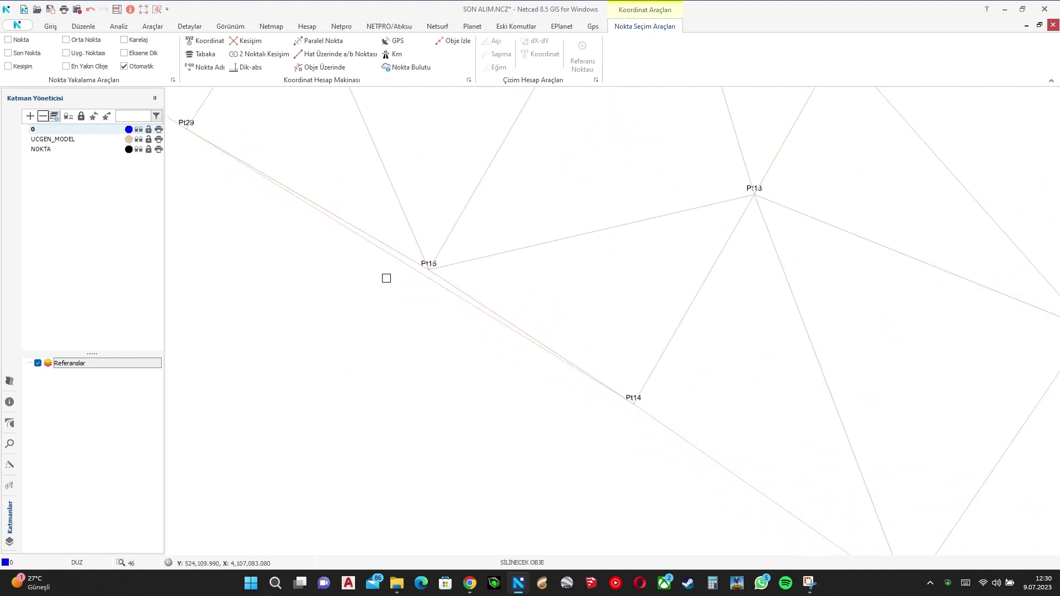
{"action": "scroll", "coordinate": [407, 273], "scroll_direction": "down", "scroll_amount": 5}
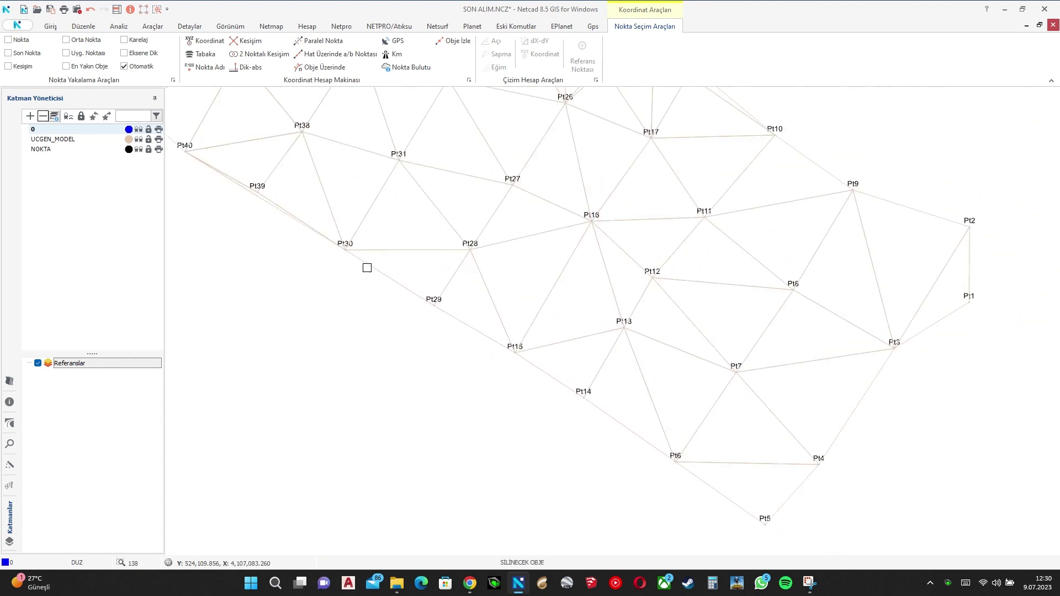
Step: Delete the sliver triangle joining Pt30, Pt39 and Pt40, check the edge near Pt47, and end the delete command
{"action": "scroll", "coordinate": [269, 230], "scroll_direction": "up", "scroll_amount": 2}
{"action": "scroll", "coordinate": [253, 188], "scroll_direction": "up", "scroll_amount": 3}
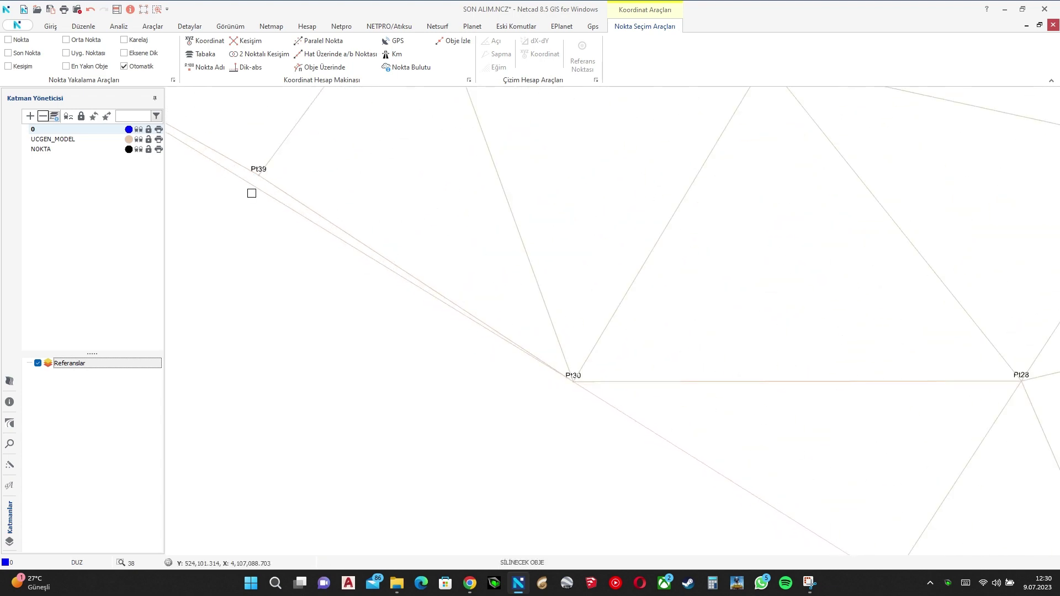
{"action": "scroll", "coordinate": [251, 194], "scroll_direction": "down", "scroll_amount": 7}
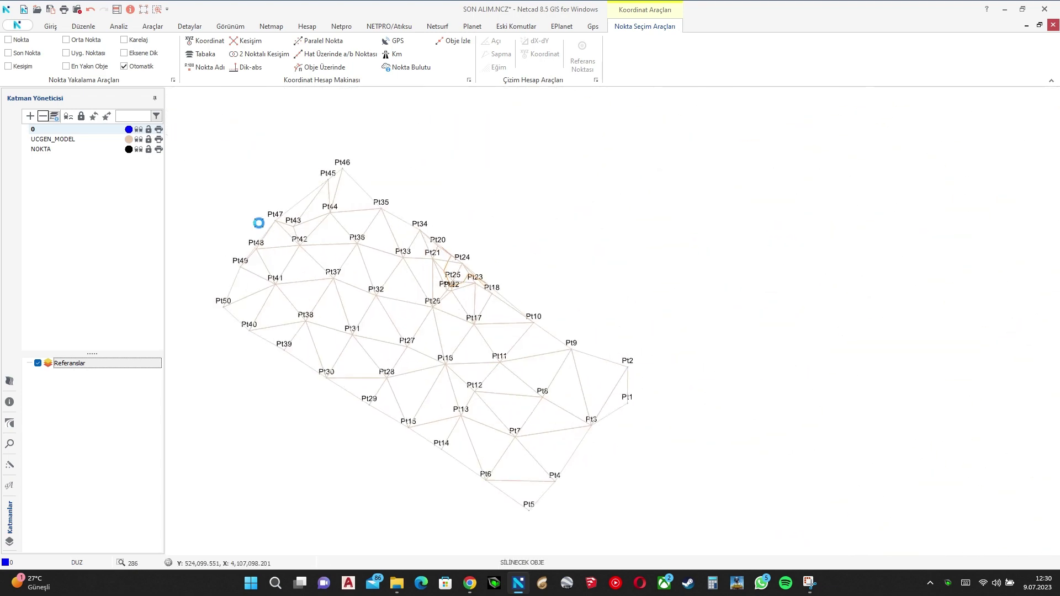
{"action": "scroll", "coordinate": [259, 223], "scroll_direction": "up", "scroll_amount": 6}
{"action": "scroll", "coordinate": [320, 296], "scroll_direction": "down", "scroll_amount": 8}
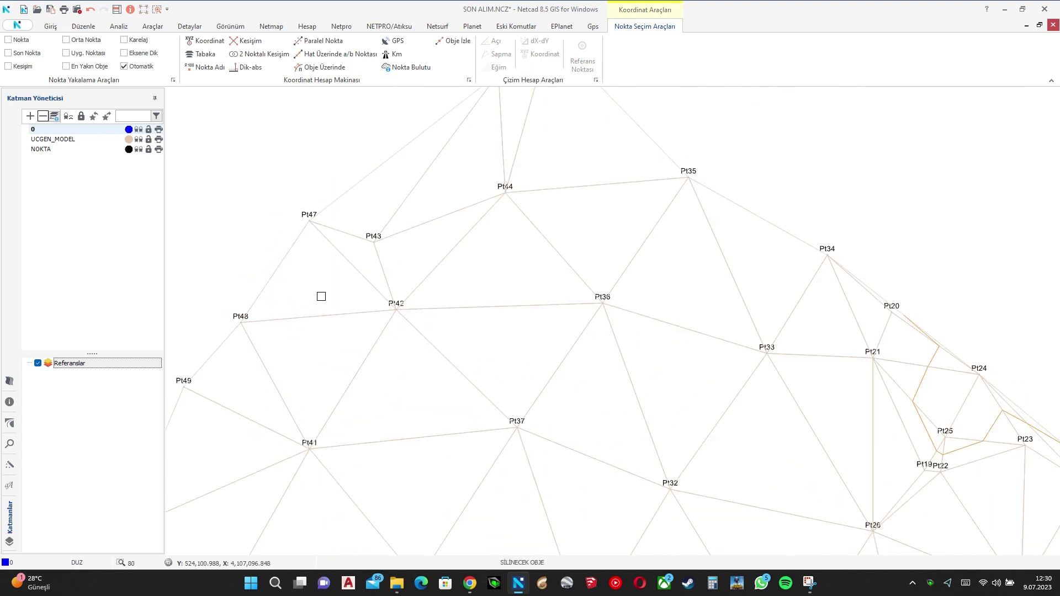
{"action": "key", "text": "Escape"}
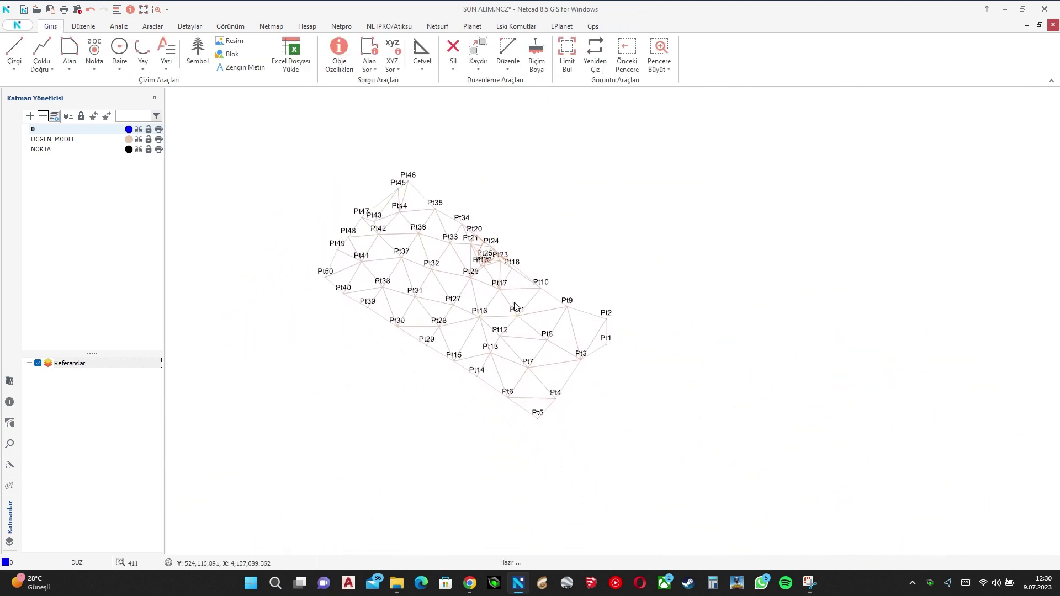
{"action": "middle_click_drag", "start_coordinate": [415, 263], "coordinate": [464, 267]}
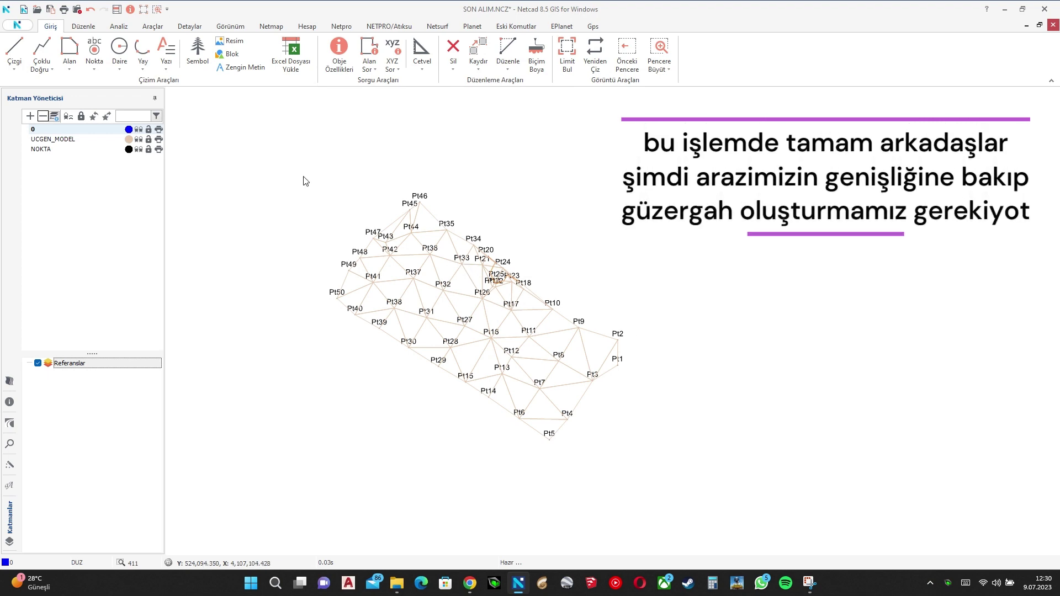
Step: Measure the site's width from just outside Pt29 to just beyond Pt24, and close the measurement
{"action": "left_click", "coordinate": [421, 51]}
{"action": "left_click", "coordinate": [425, 369]}
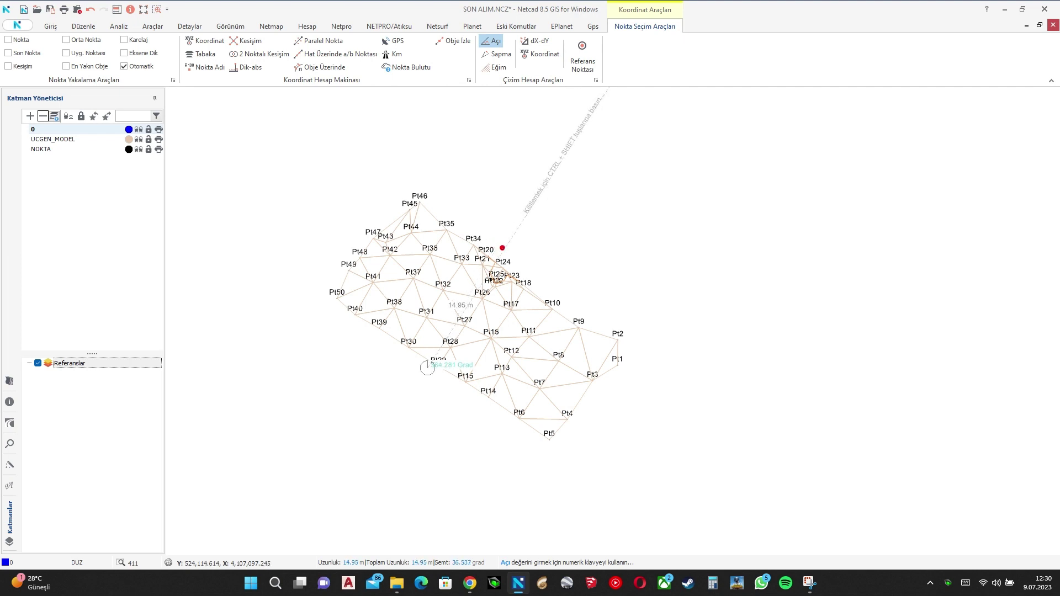
{"action": "left_click", "coordinate": [504, 250]}
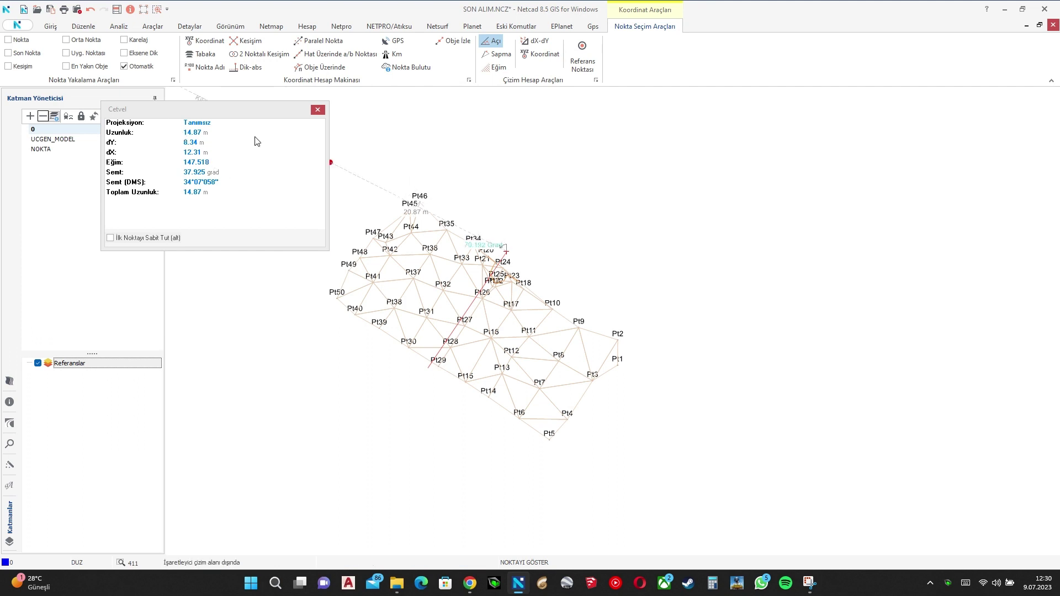
{"action": "left_click", "coordinate": [318, 110]}
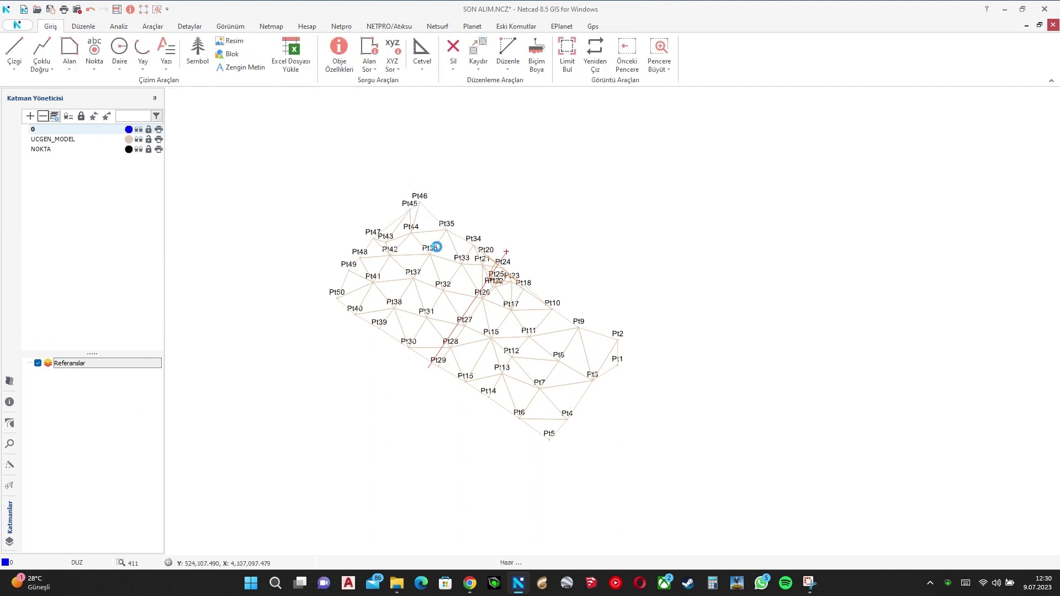
Step: Create a new layer named GÜZERGAH with red as its colour
{"action": "left_click", "coordinate": [32, 115]}
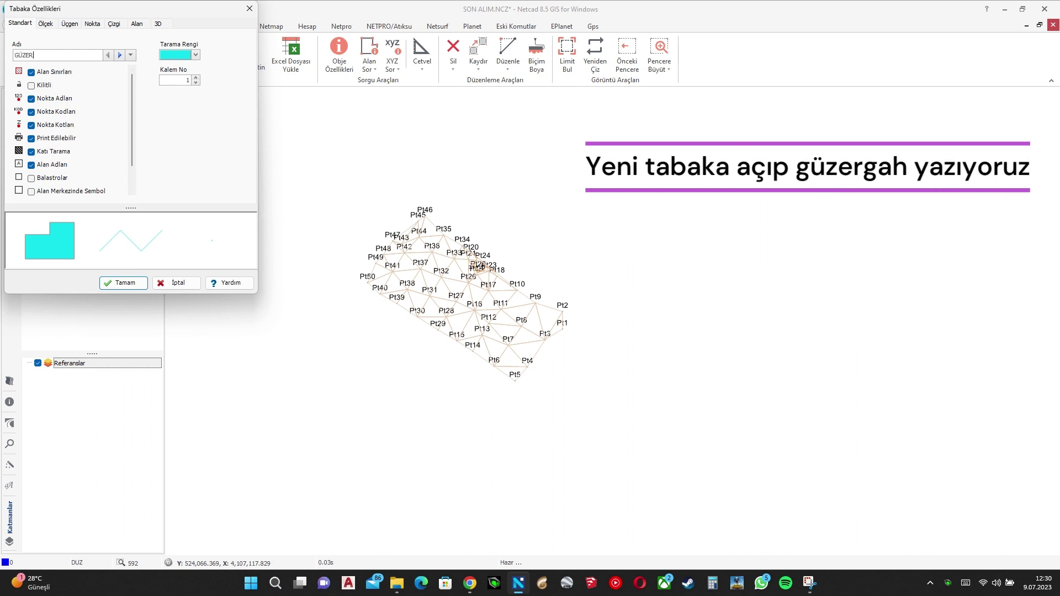
{"action": "left_click", "coordinate": [196, 54]}
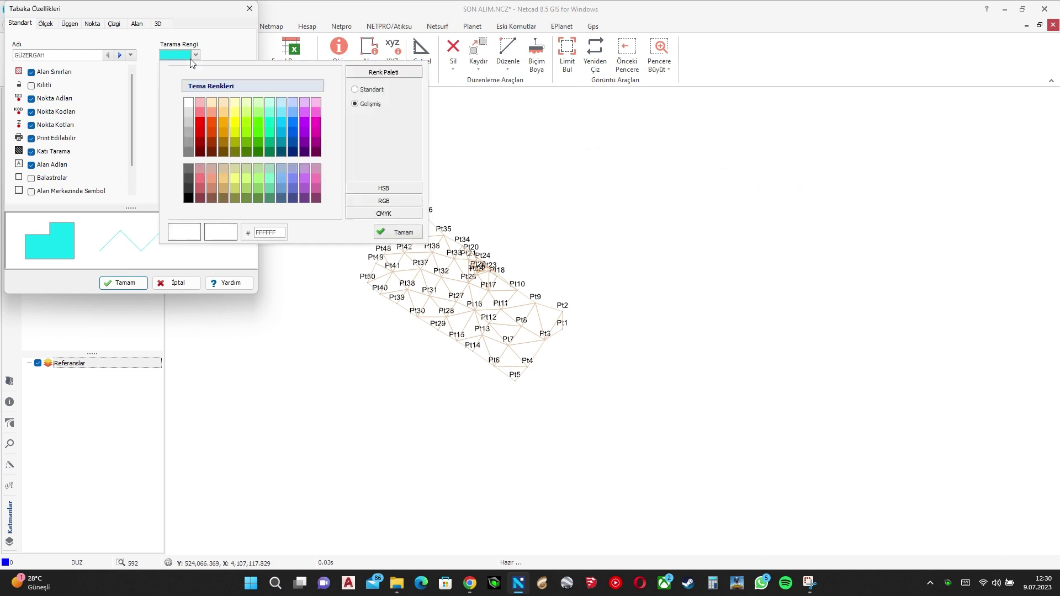
{"action": "left_click", "coordinate": [200, 123]}
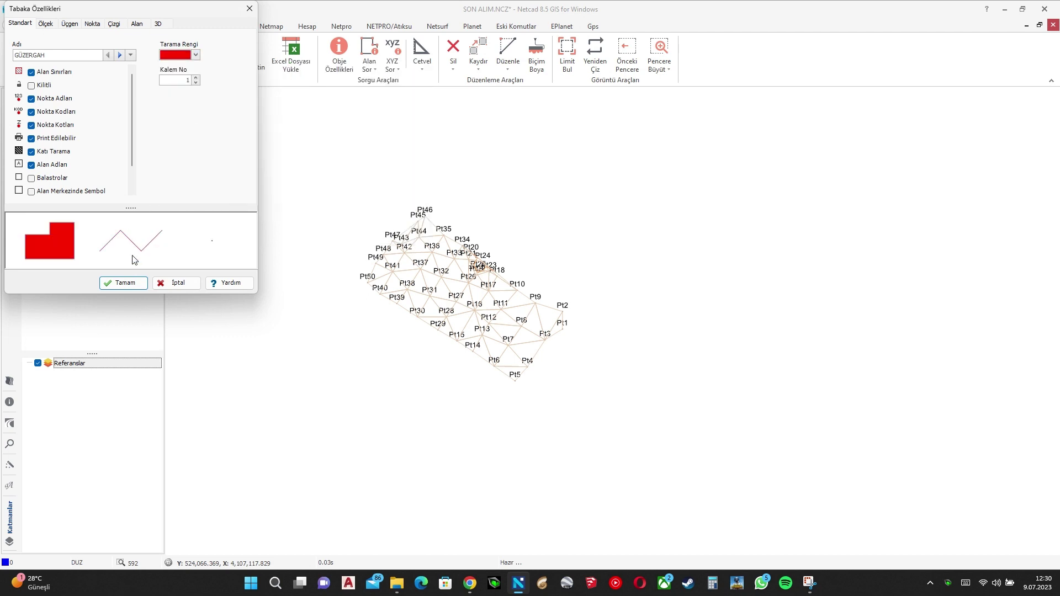
{"action": "left_click", "coordinate": [125, 283]}
Step: Draw a line about 35 m long lengthwise through the site, from outside Pt47 to beyond Pt3, on the GÜZERGAH layer
{"action": "left_click", "coordinate": [11, 49]}
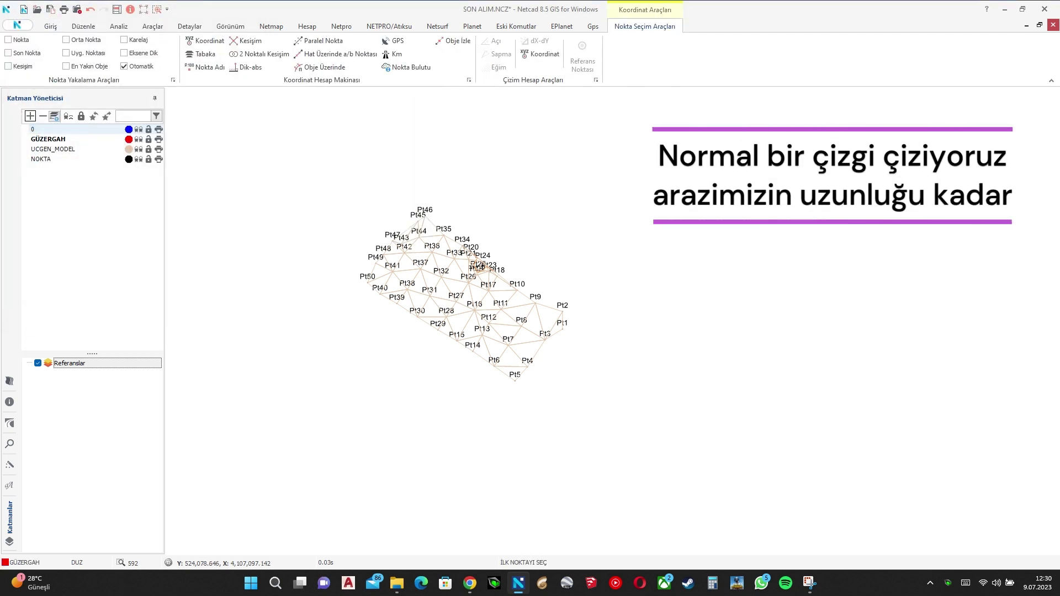
{"action": "left_click", "coordinate": [366, 229]}
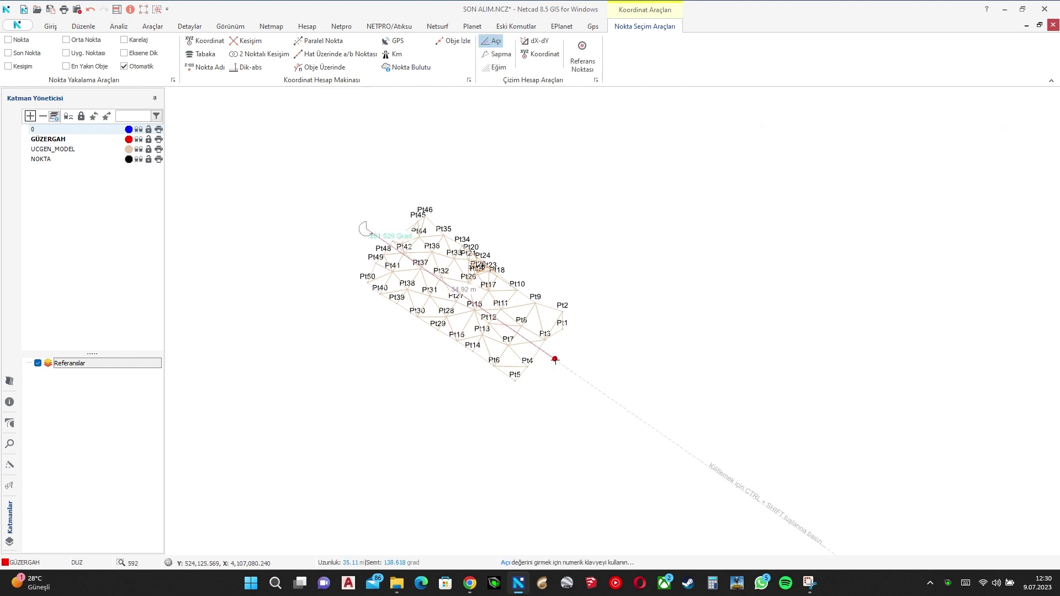
{"action": "left_click", "coordinate": [556, 360]}
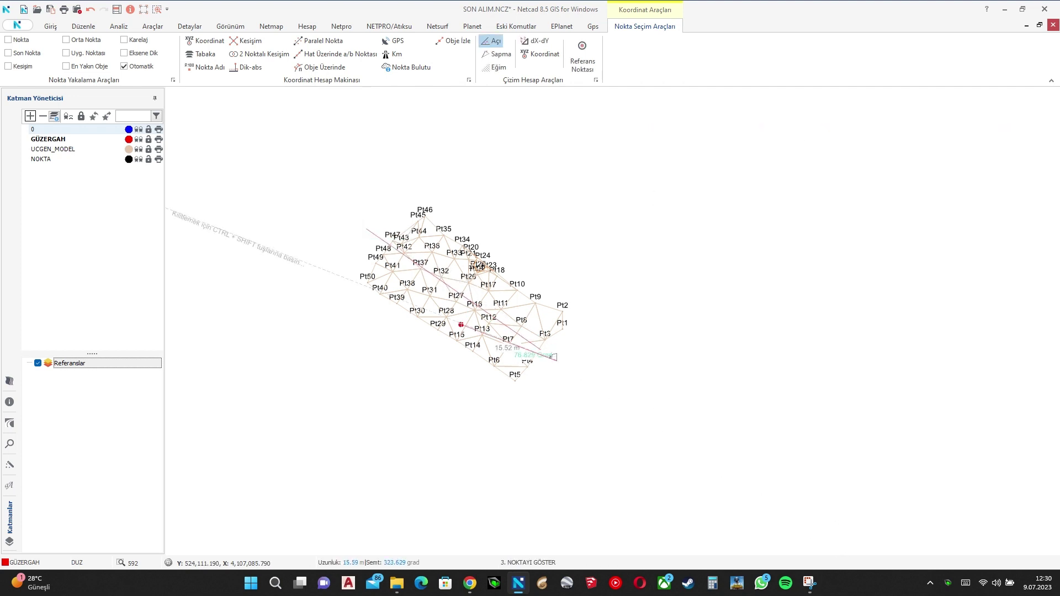
{"action": "key", "text": "Escape"}
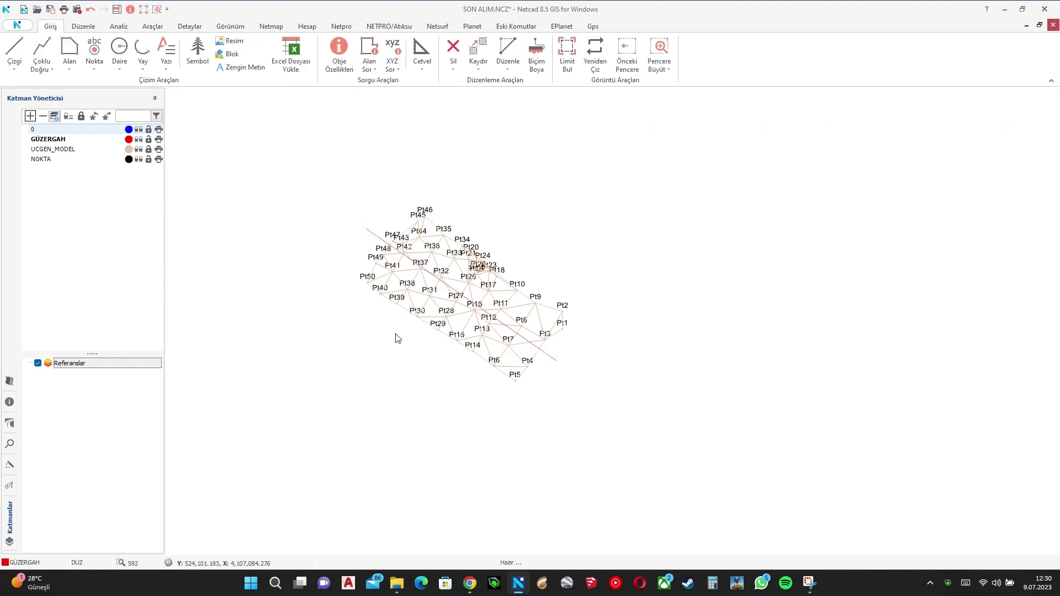
Step: Start a route definition at kilometre 0+000.00 with the Someler Yöntemi method, using the objects' own radii
{"action": "left_click", "coordinate": [338, 26]}
{"action": "left_click", "coordinate": [77, 78]}
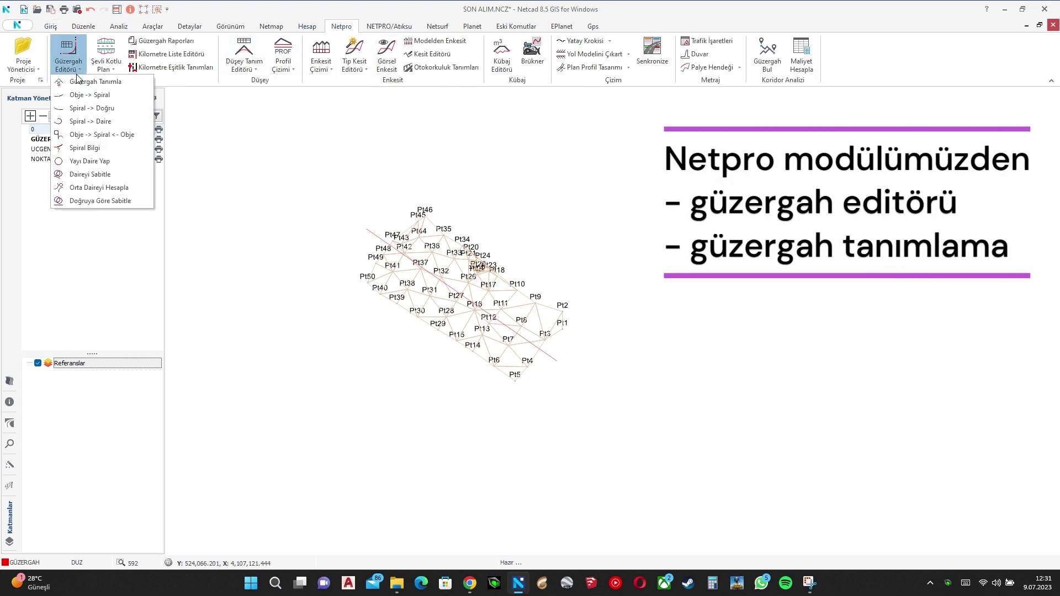
{"action": "left_click", "coordinate": [105, 88]}
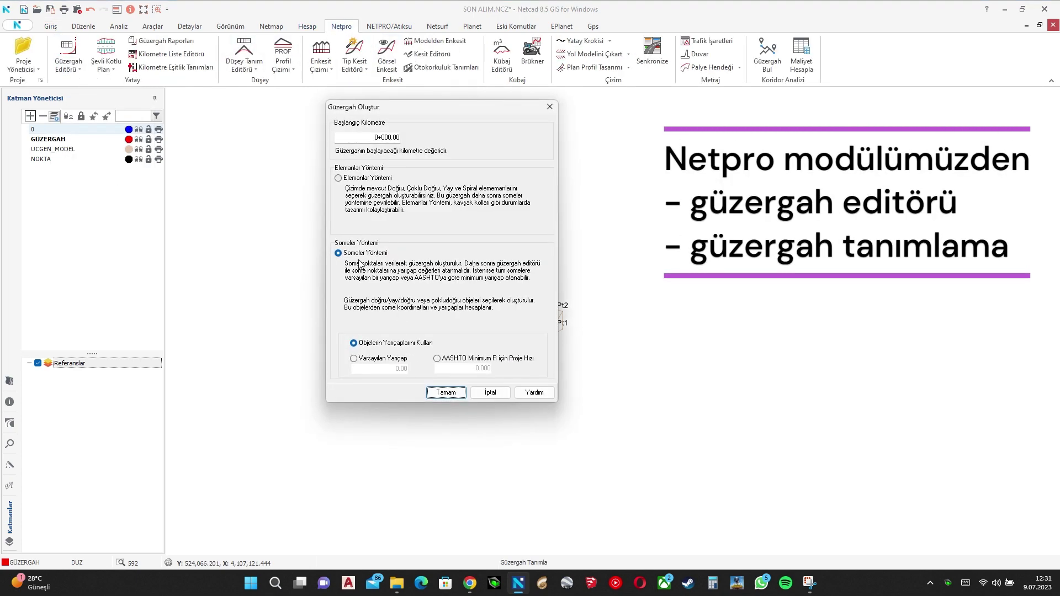
{"action": "left_click", "coordinate": [446, 392]}
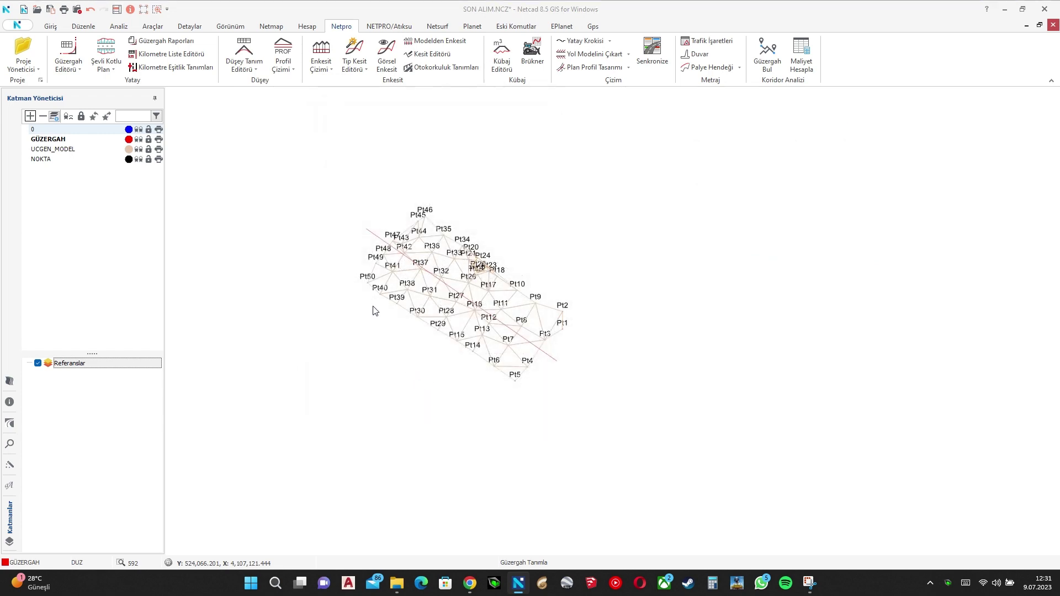
Step: Open the file choice for the new route and delete the old route files NGZRGH and SONEN from the Belgeler folder
{"action": "left_click", "coordinate": [447, 364]}
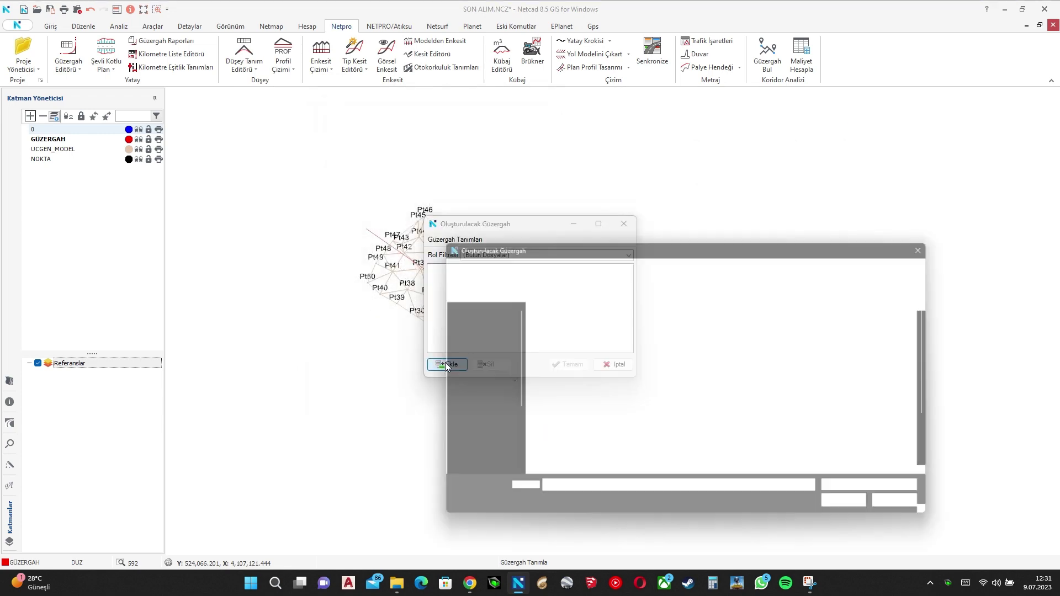
{"action": "left_click", "coordinate": [584, 462]}
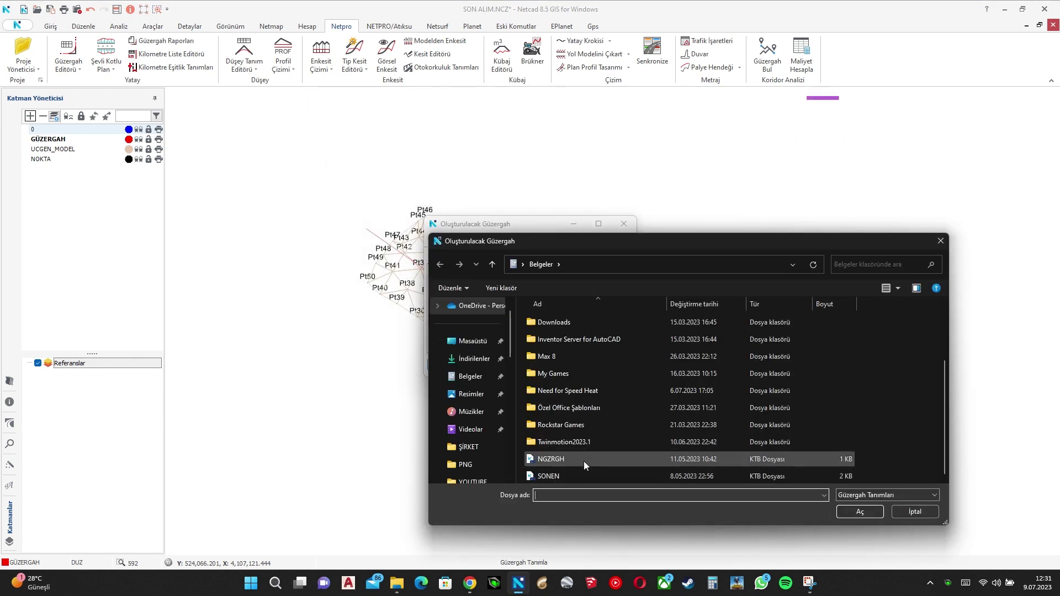
{"action": "key", "text": "Delete"}
{"action": "left_click", "coordinate": [579, 472]}
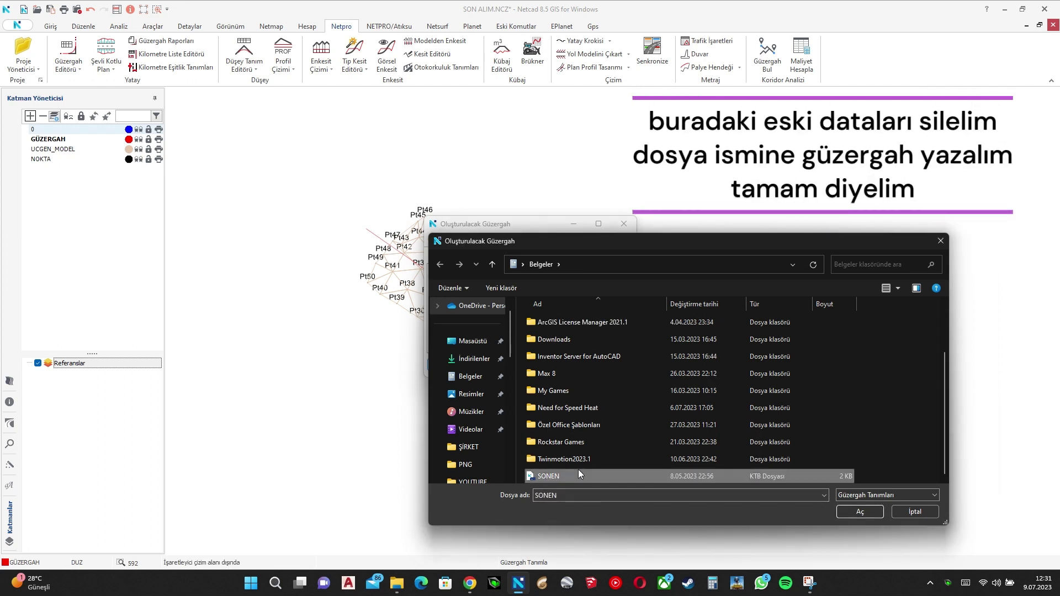
{"action": "key", "text": "Delete"}
Step: Name the new route file GZRGH and define the route from the red line drawn lengthwise through the site
{"action": "left_click", "coordinate": [571, 495]}
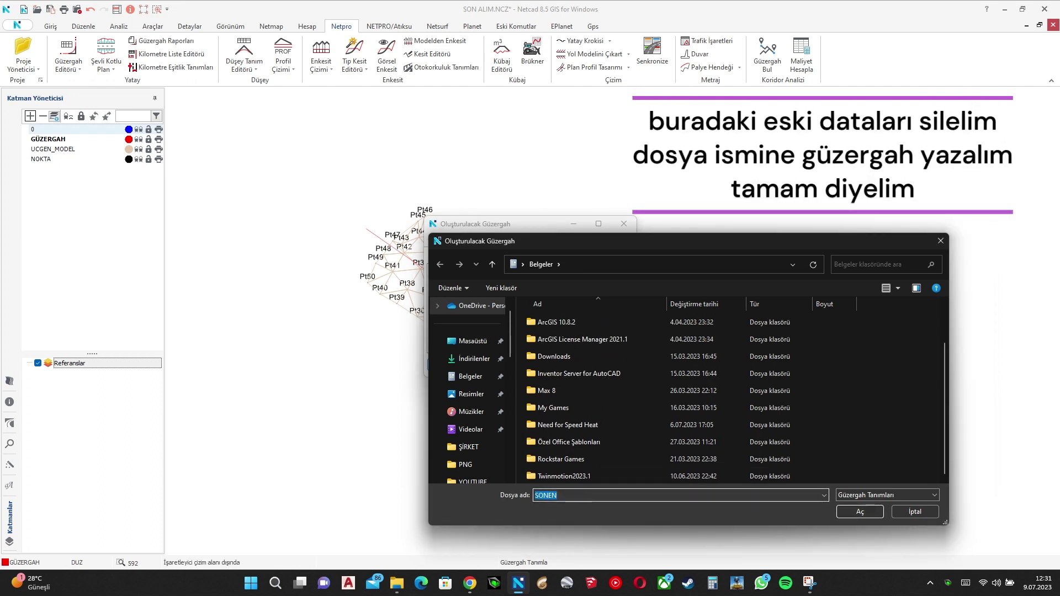
{"action": "type", "text": "GZRGH"}
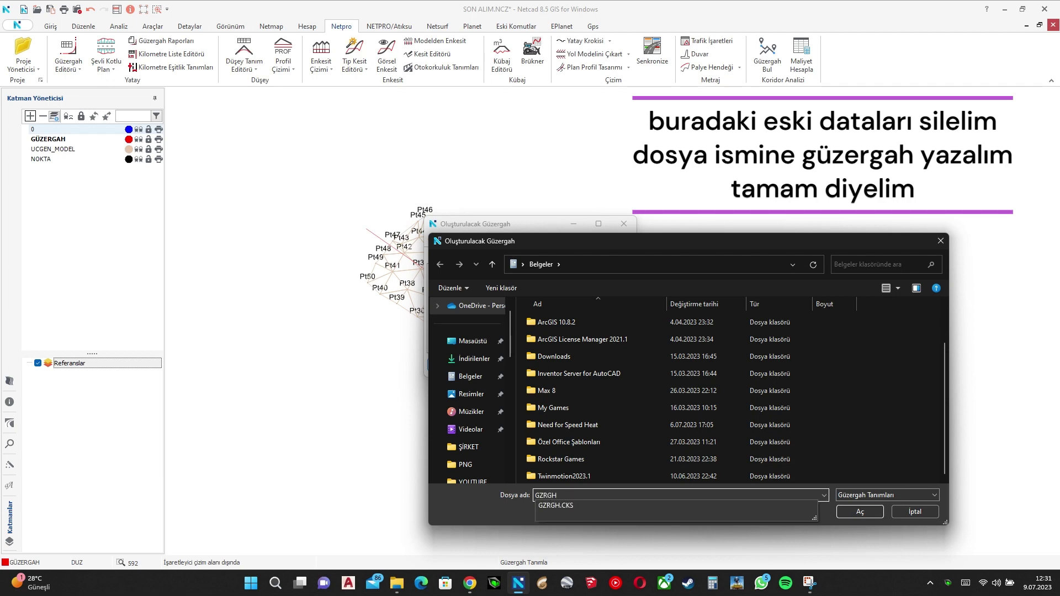
{"action": "left_click", "coordinate": [860, 512]}
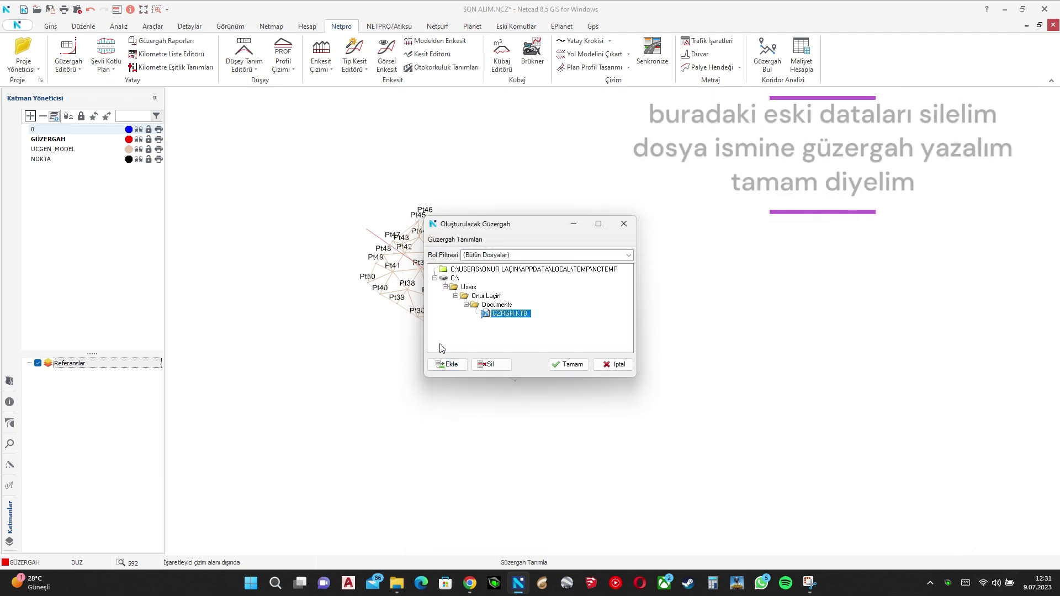
{"action": "left_click", "coordinate": [560, 363]}
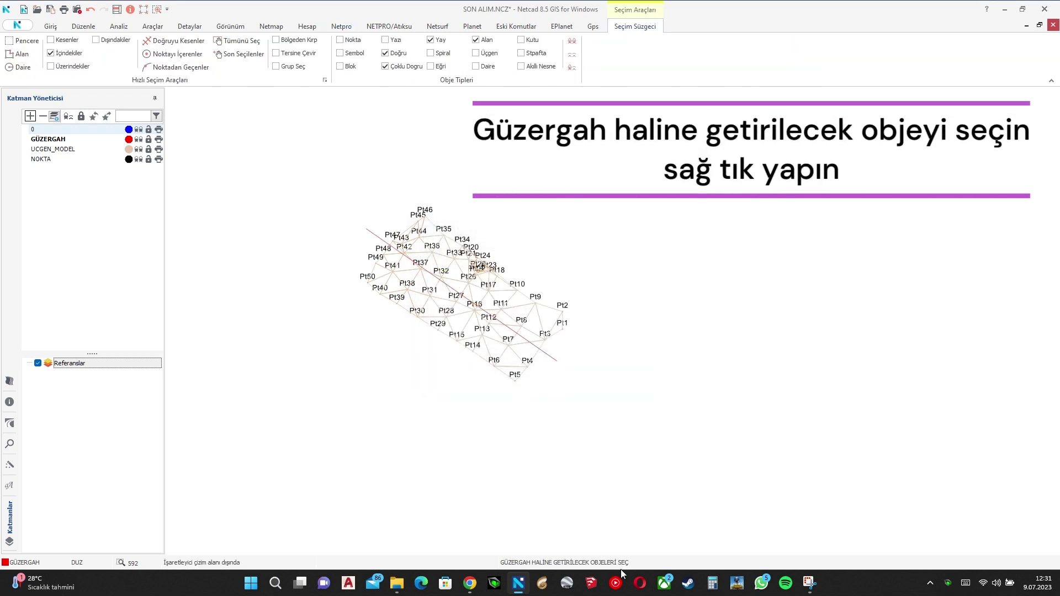
{"action": "right_click", "coordinate": [508, 432]}
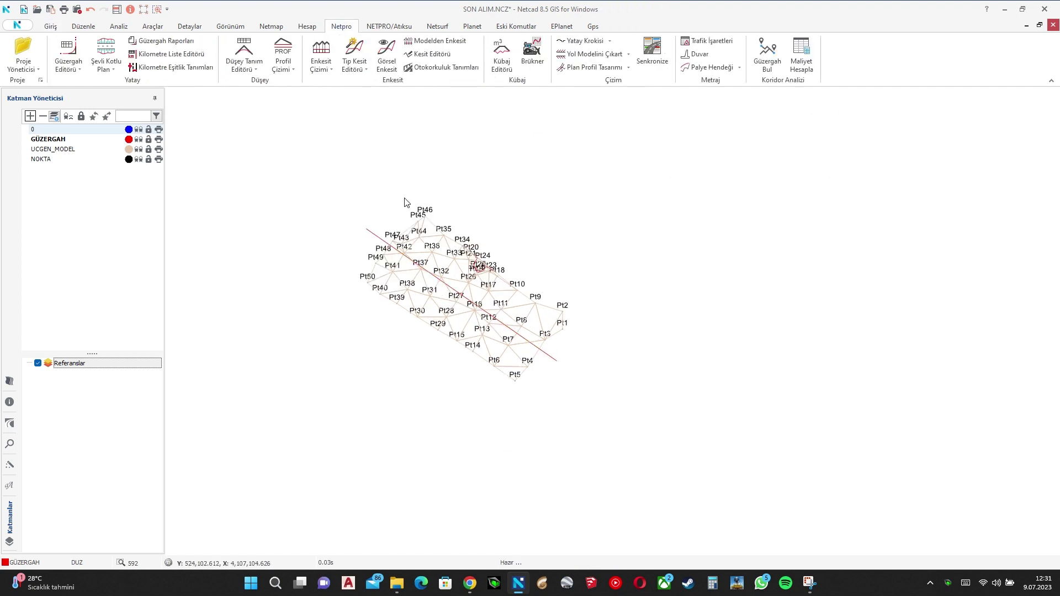
Step: Start a Güzergahtan Enkesit cross-section extraction for SON ALIM using the GZRGH route file
{"action": "left_click", "coordinate": [438, 27]}
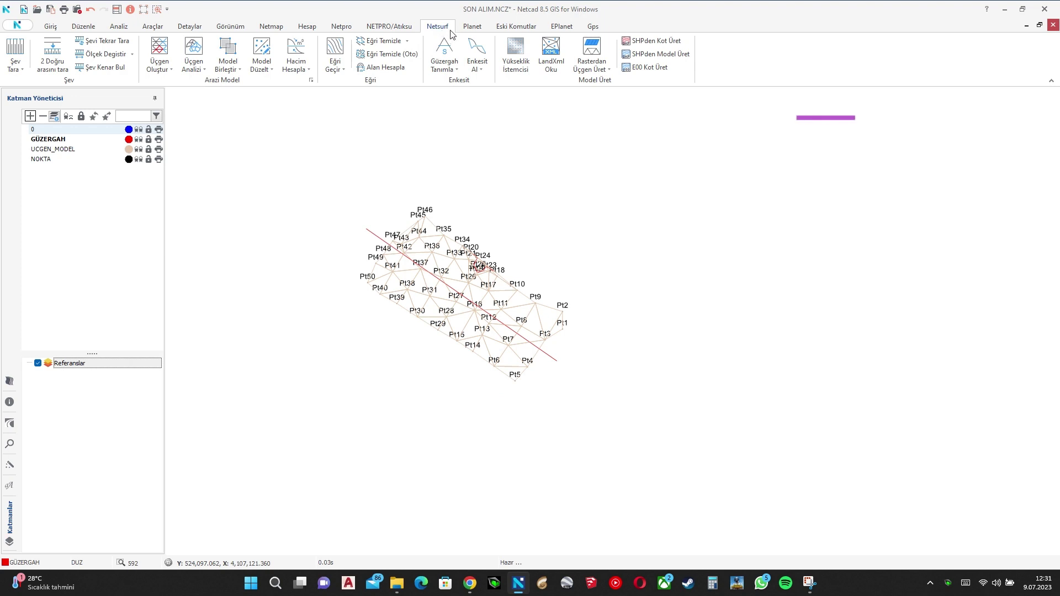
{"action": "left_click", "coordinate": [456, 70]}
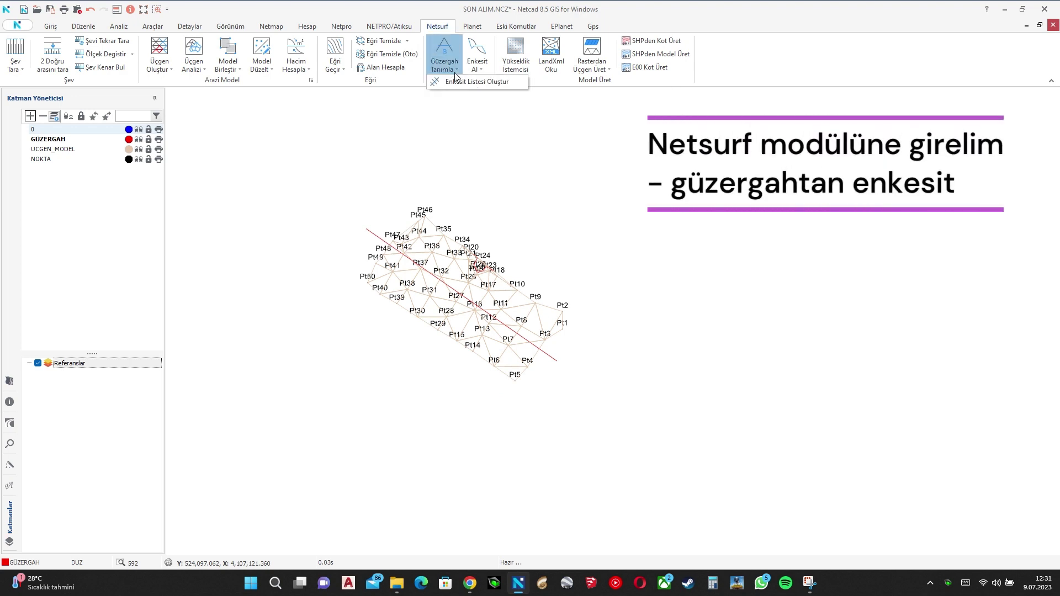
{"action": "left_click", "coordinate": [475, 71]}
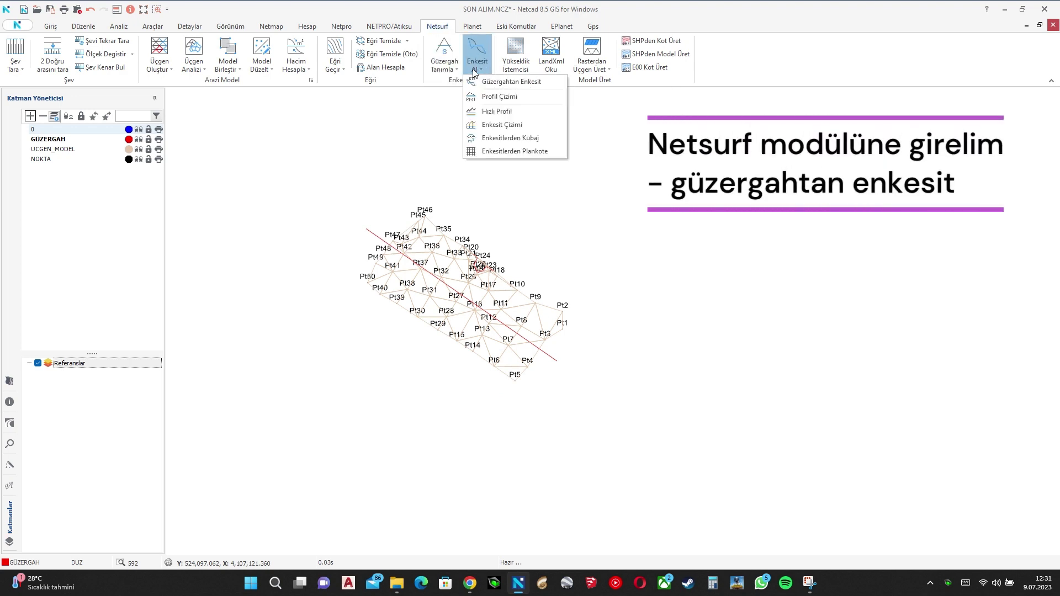
{"action": "left_click", "coordinate": [512, 82]}
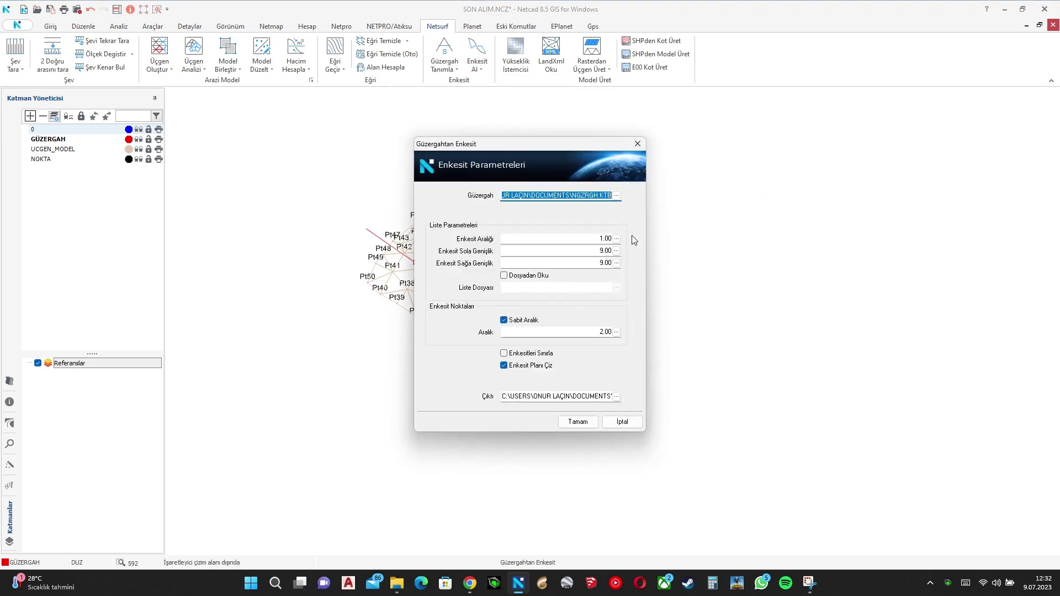
{"action": "left_click", "coordinate": [617, 196]}
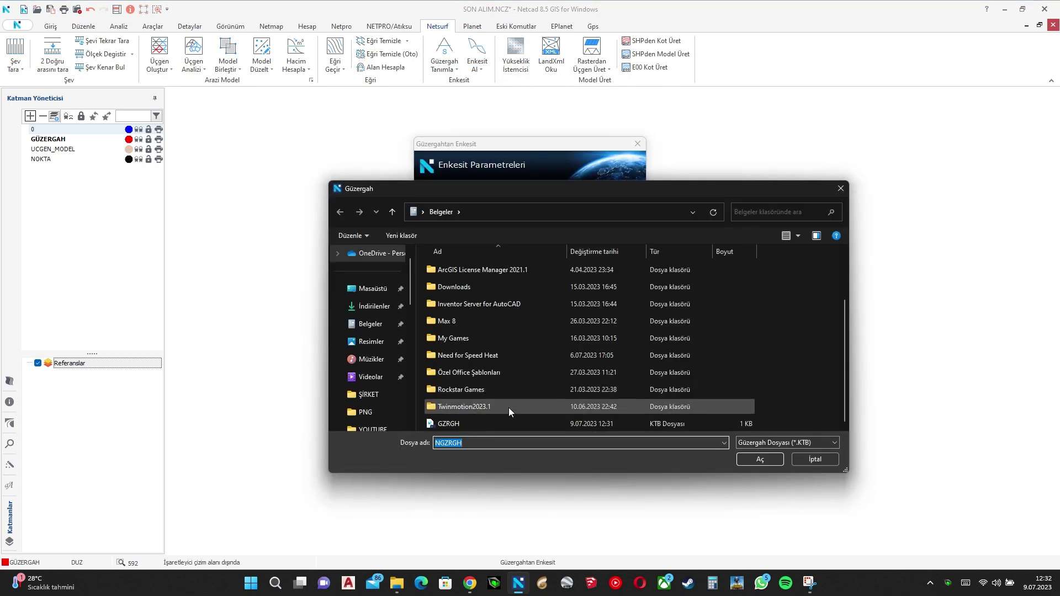
{"action": "left_click", "coordinate": [740, 462]}
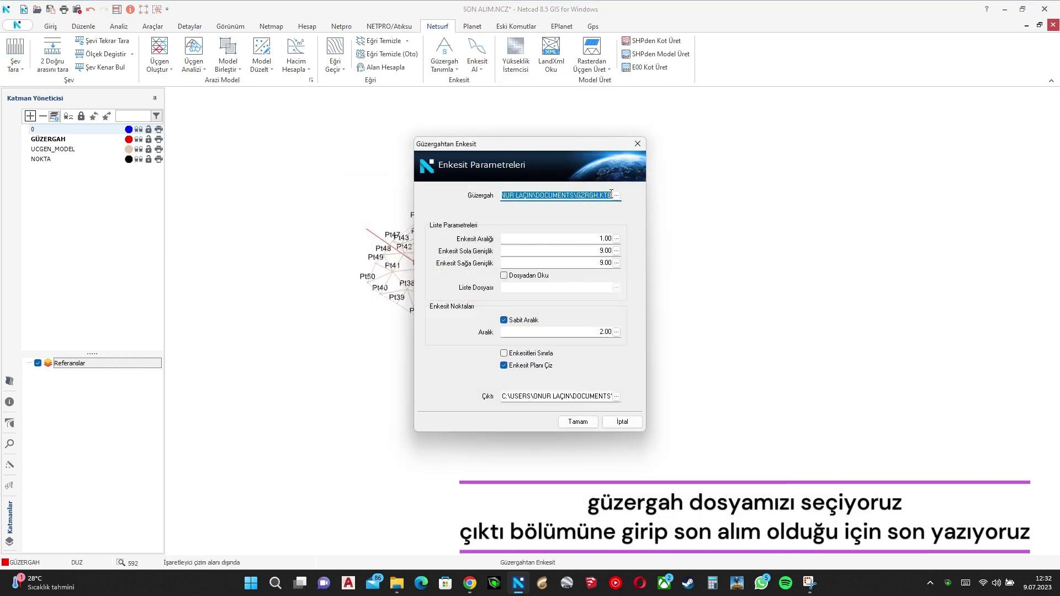
Step: Set the cross-section output file to SON in the Belgeler folder and generate the SON ALIM cross-sections
{"action": "left_click", "coordinate": [617, 396]}
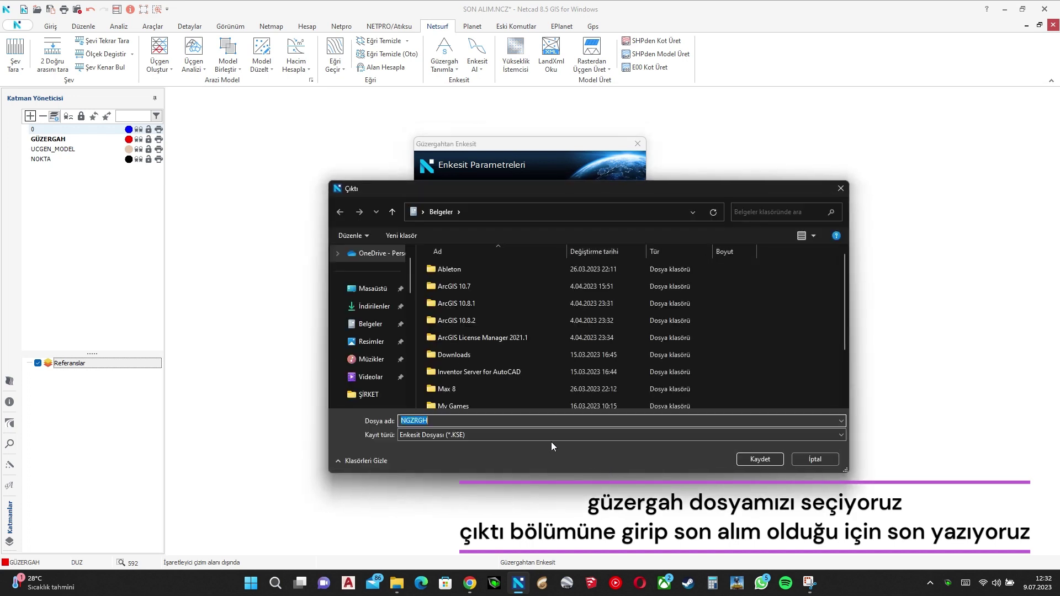
{"action": "type", "text": "SON"}
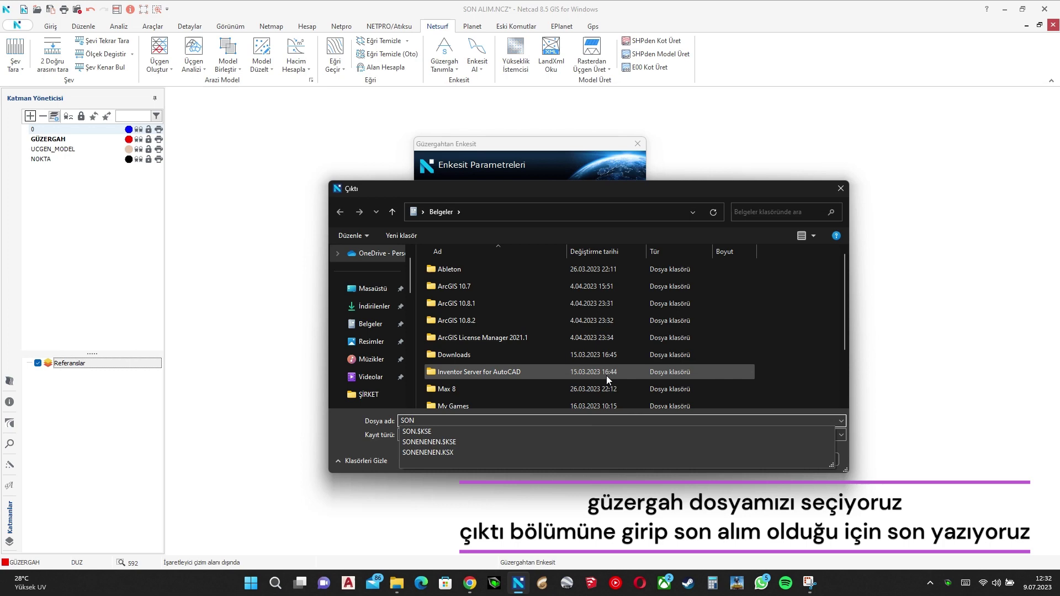
{"action": "scroll", "coordinate": [606, 375], "scroll_direction": "down", "scroll_amount": 1}
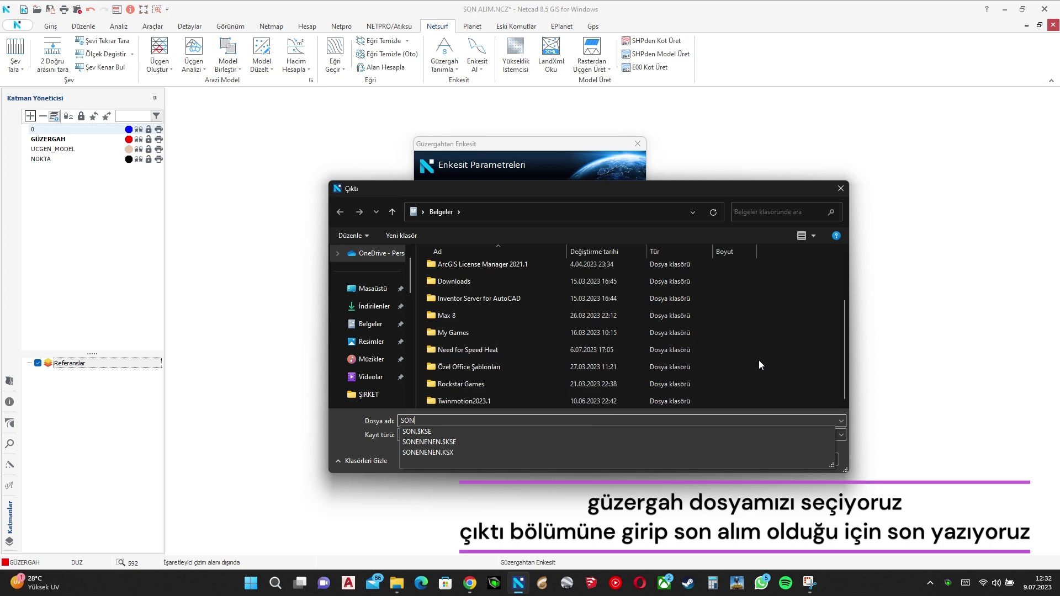
{"action": "type", "text": "N"}
{"action": "left_click", "coordinate": [758, 464]}
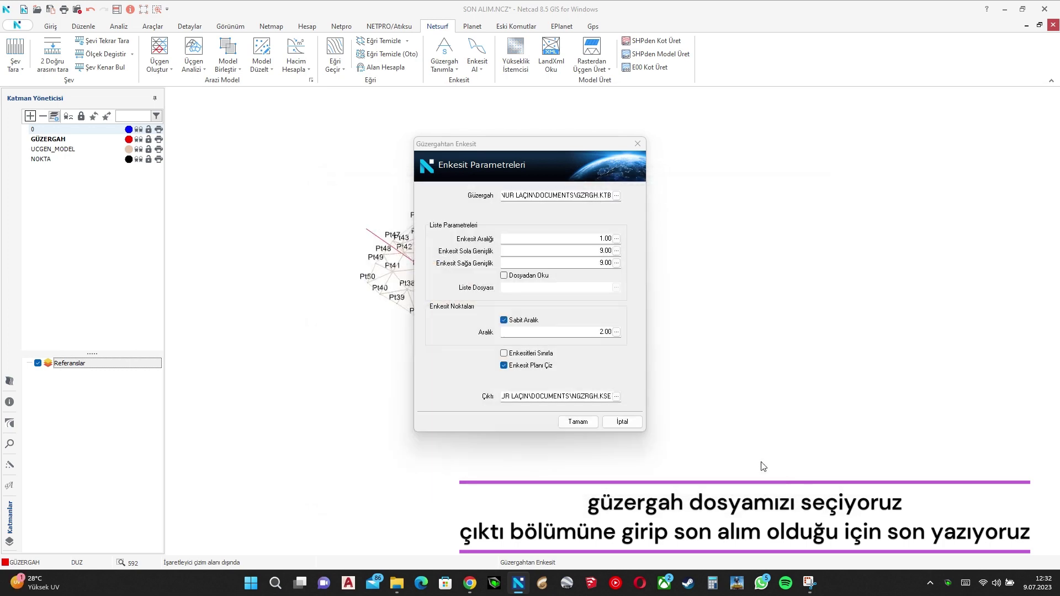
{"action": "left_click", "coordinate": [577, 422]}
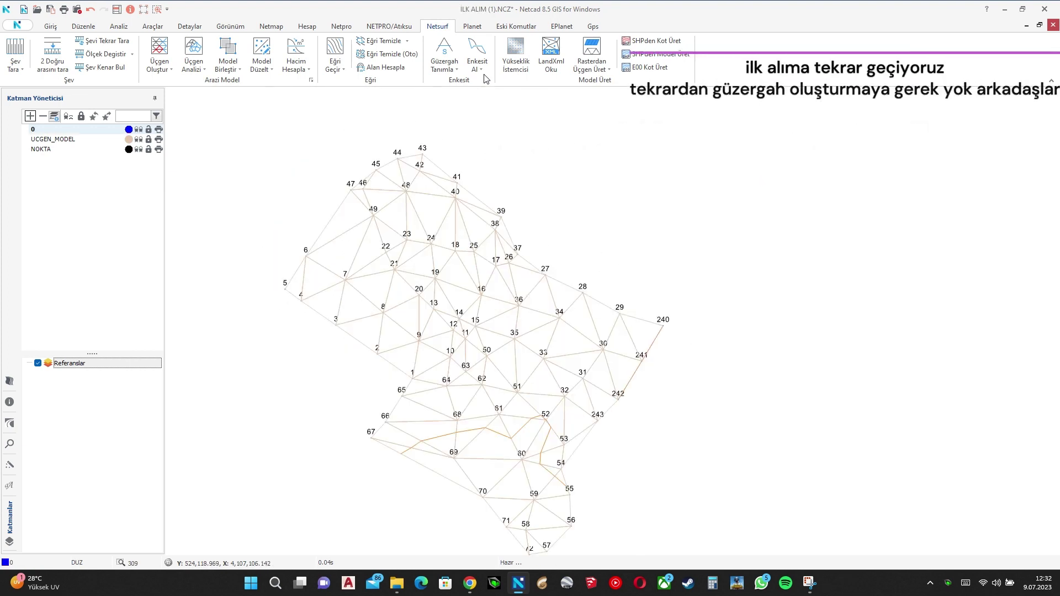
Step: In the İLK ALIM drawing, start a Güzergahtan Enkesit extraction using the same GZRGH route file
{"action": "left_click", "coordinate": [477, 64]}
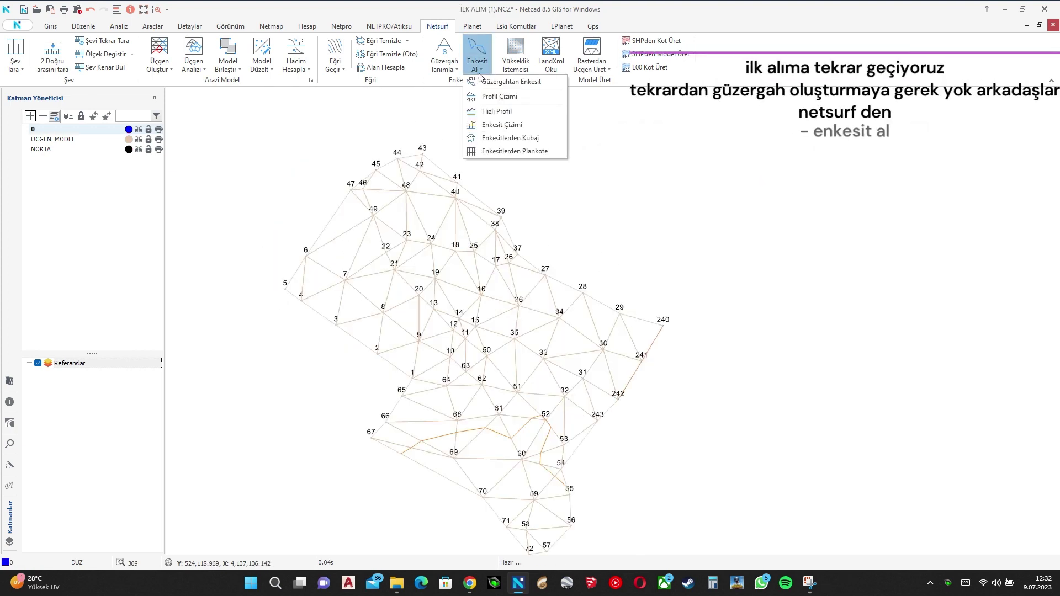
{"action": "left_click", "coordinate": [500, 81]}
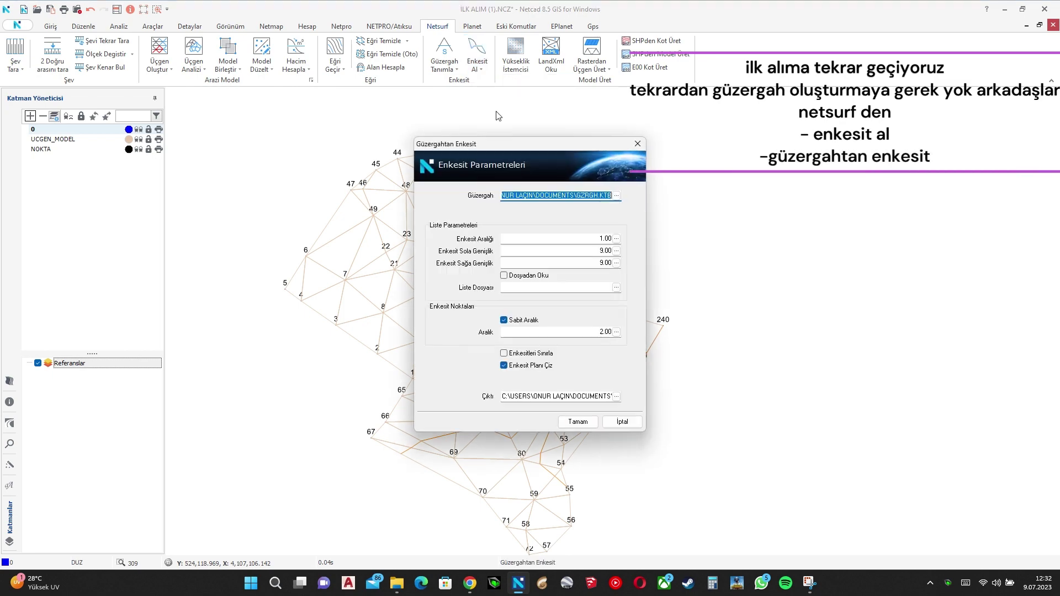
{"action": "left_click", "coordinate": [616, 196]}
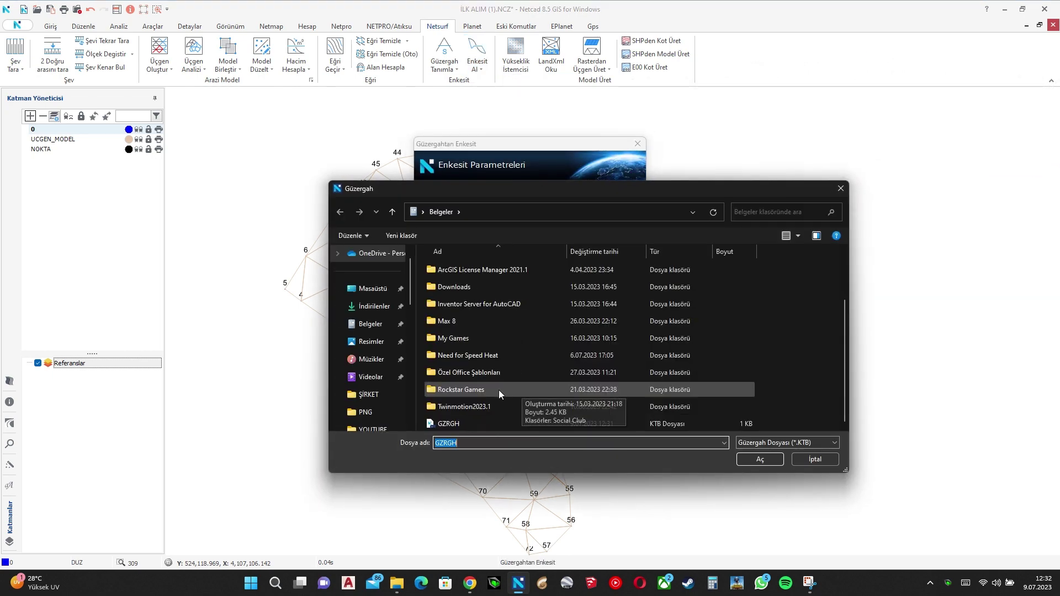
{"action": "left_click", "coordinate": [481, 425]}
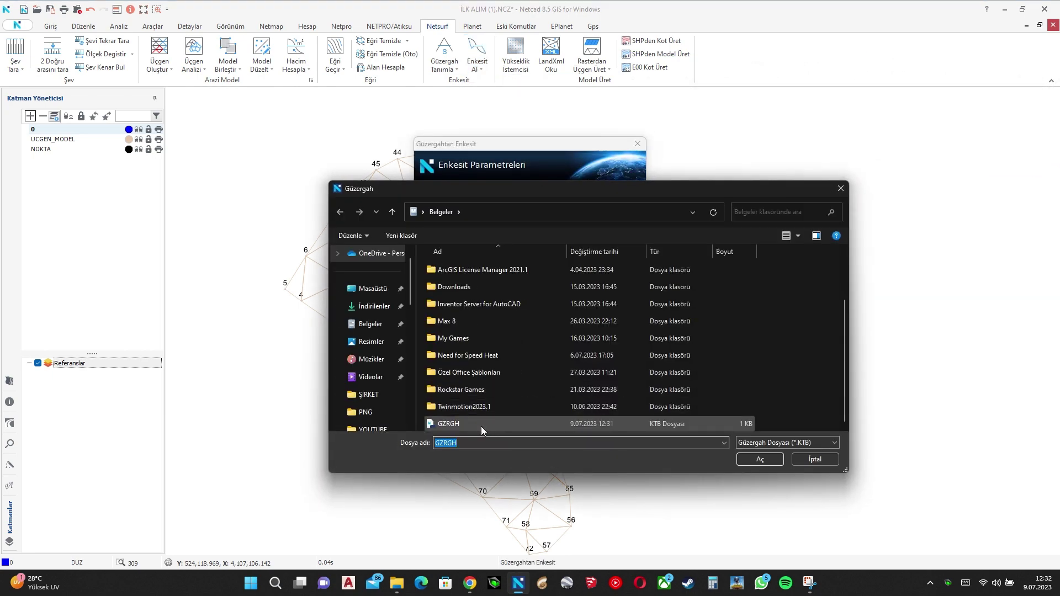
{"action": "left_click", "coordinate": [751, 458]}
Step: Set the cross-section output file to İLK and generate the İLK ALIM cross-sections
{"action": "left_click", "coordinate": [617, 396]}
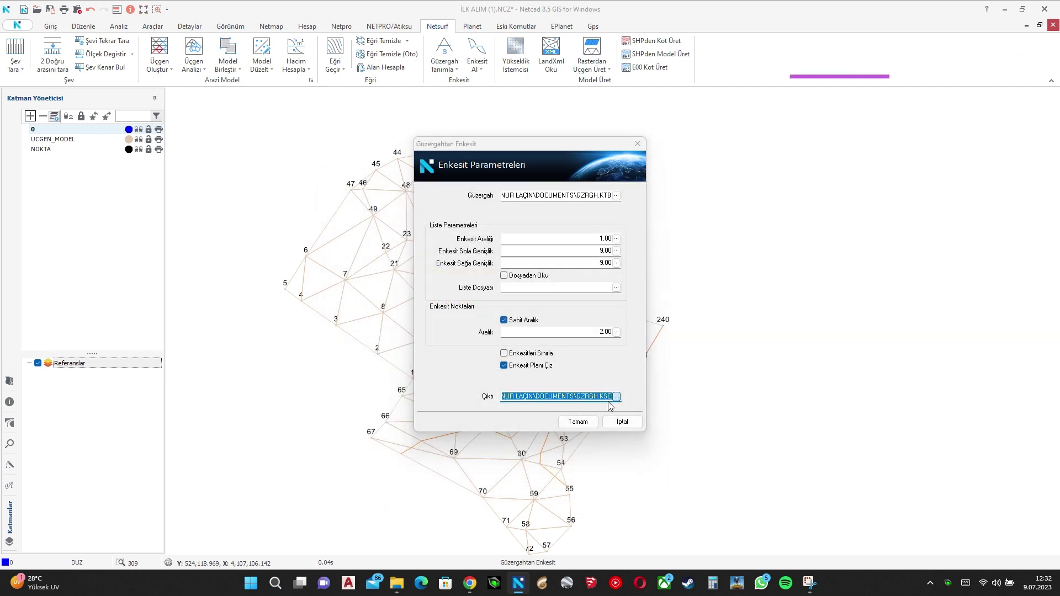
{"action": "scroll", "coordinate": [493, 383], "scroll_direction": "down", "scroll_amount": 2}
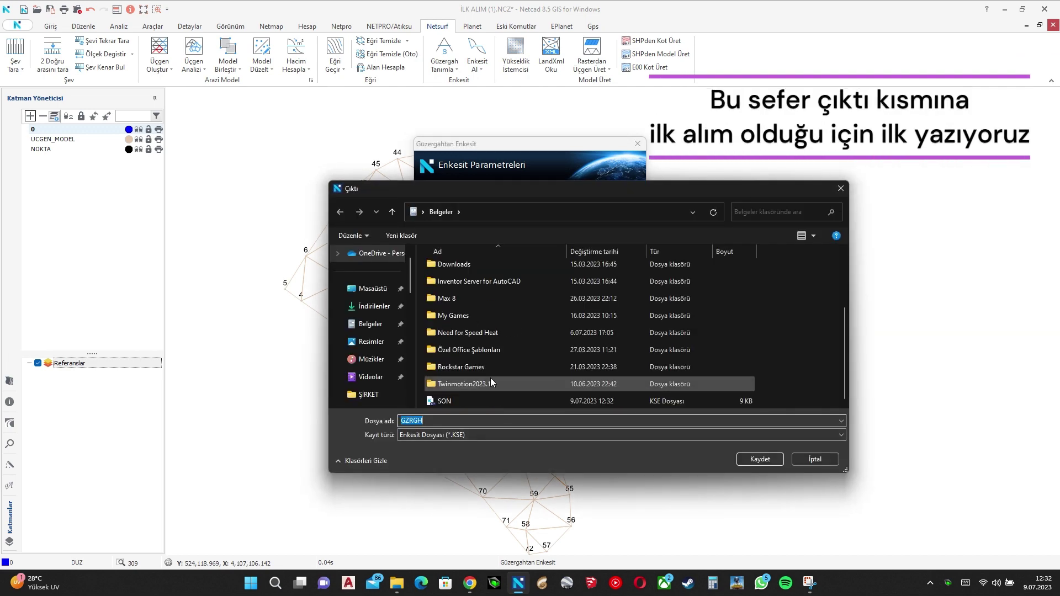
{"action": "type", "text": "İLK"}
{"action": "left_click", "coordinate": [758, 459]}
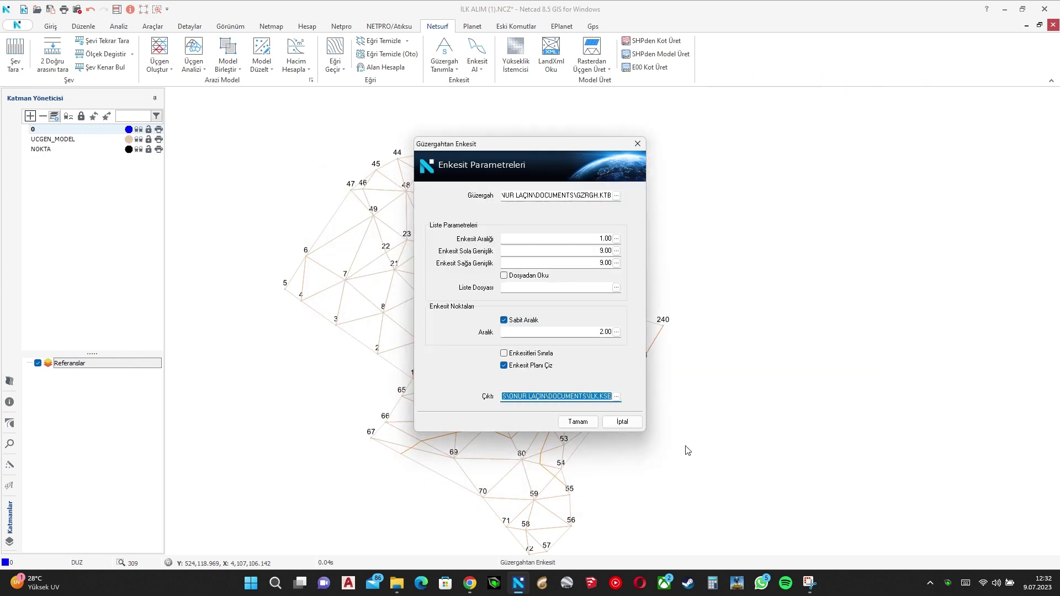
{"action": "left_click", "coordinate": [585, 425]}
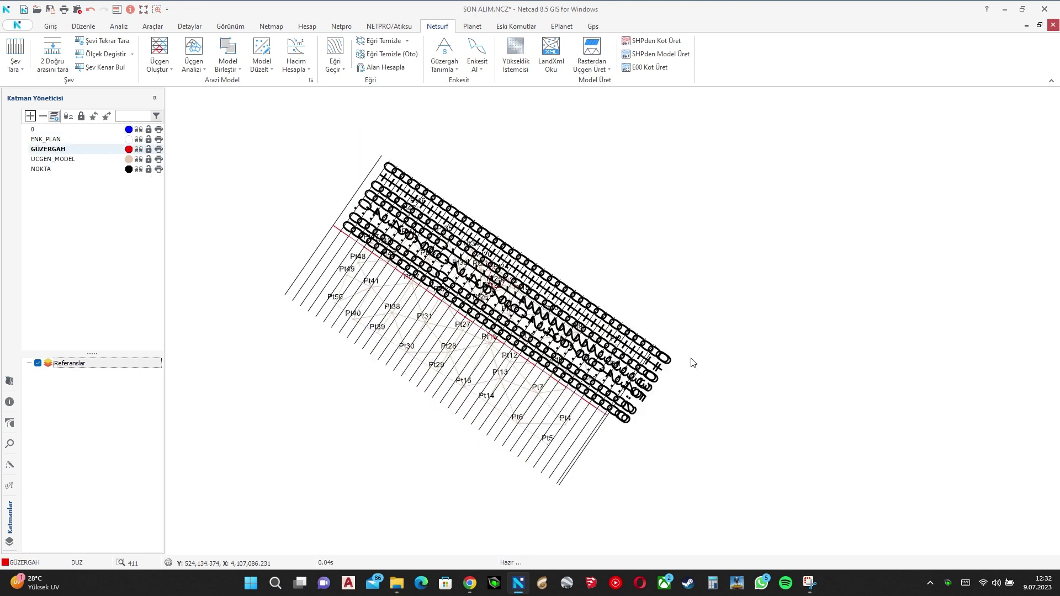
Step: In the SON ALIM drawing, start the Enkesitlerden Kübaj volume calculation with SON.KSE as the later survey's cross-sections
{"action": "middle_click_drag", "start_coordinate": [725, 362], "coordinate": [630, 372]}
{"action": "left_click", "coordinate": [477, 54]}
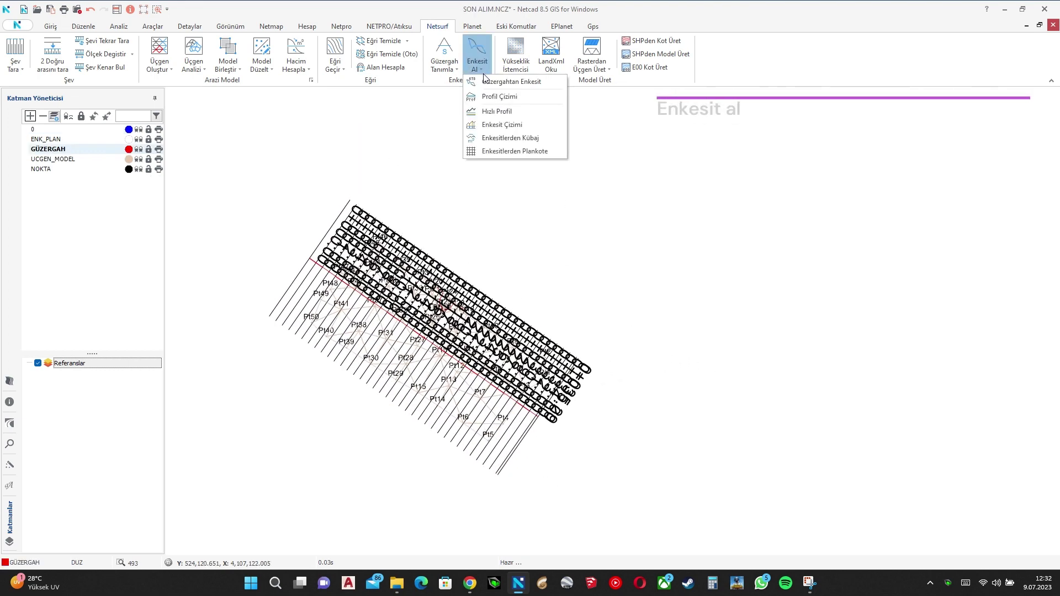
{"action": "left_click", "coordinate": [519, 142]}
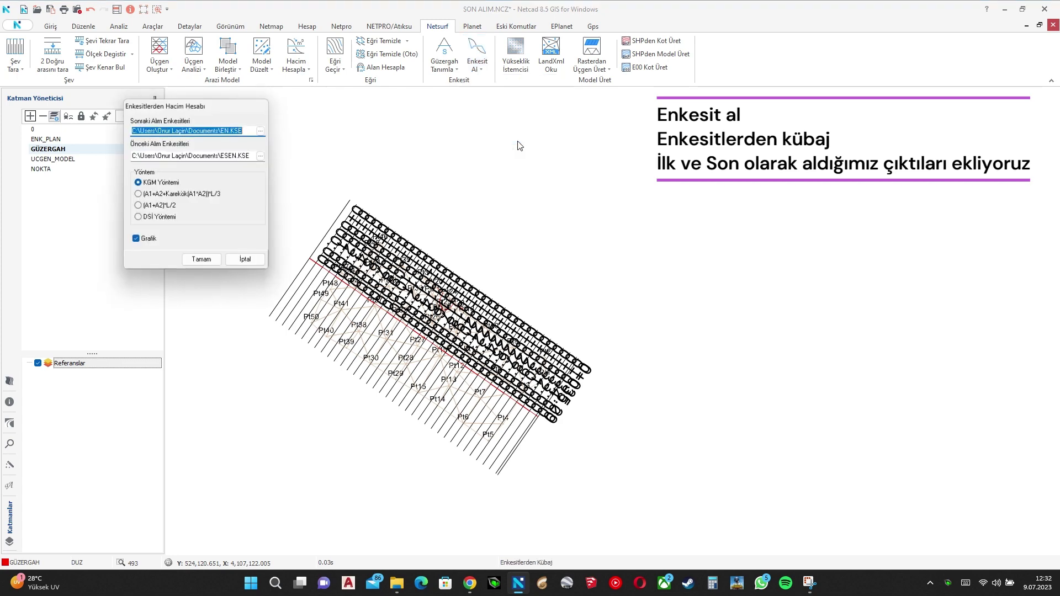
{"action": "left_click", "coordinate": [262, 131]}
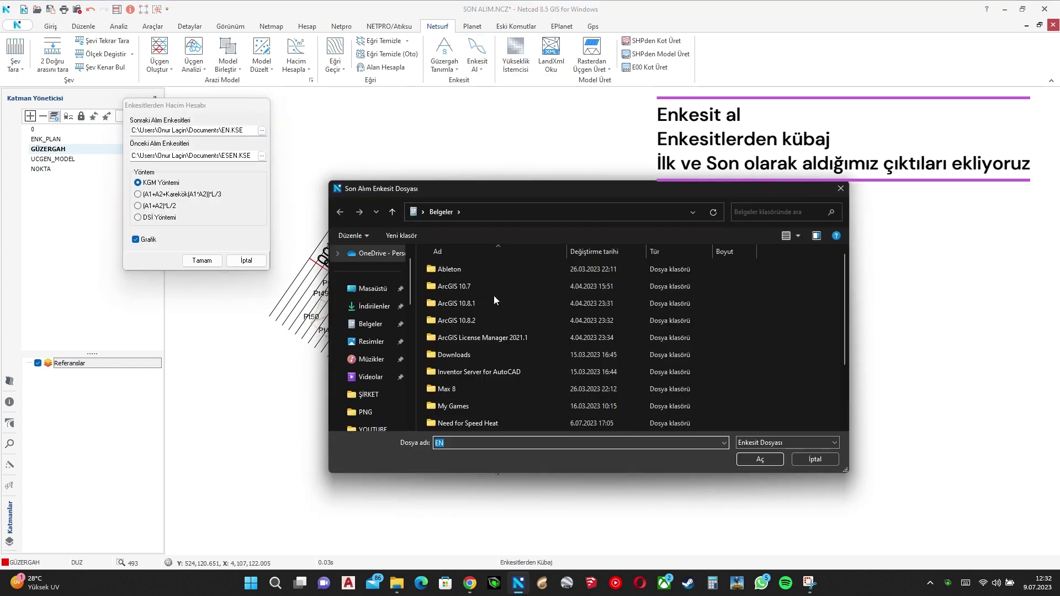
{"action": "scroll", "coordinate": [486, 342], "scroll_direction": "down", "scroll_amount": 5}
{"action": "double_click", "coordinate": [459, 426]}
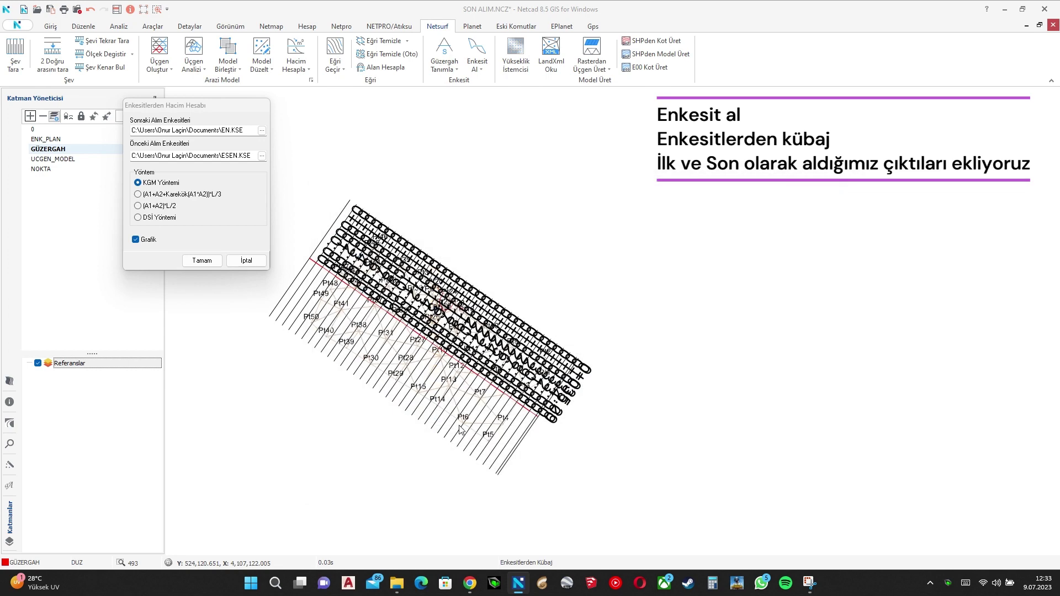
Step: Use İLK.KSE as the earlier survey's cross-sections and accept the KGM Yöntemi calculation settings with Grafik turned off
{"action": "left_click", "coordinate": [264, 158]}
{"action": "scroll", "coordinate": [509, 386], "scroll_direction": "down", "scroll_amount": 3}
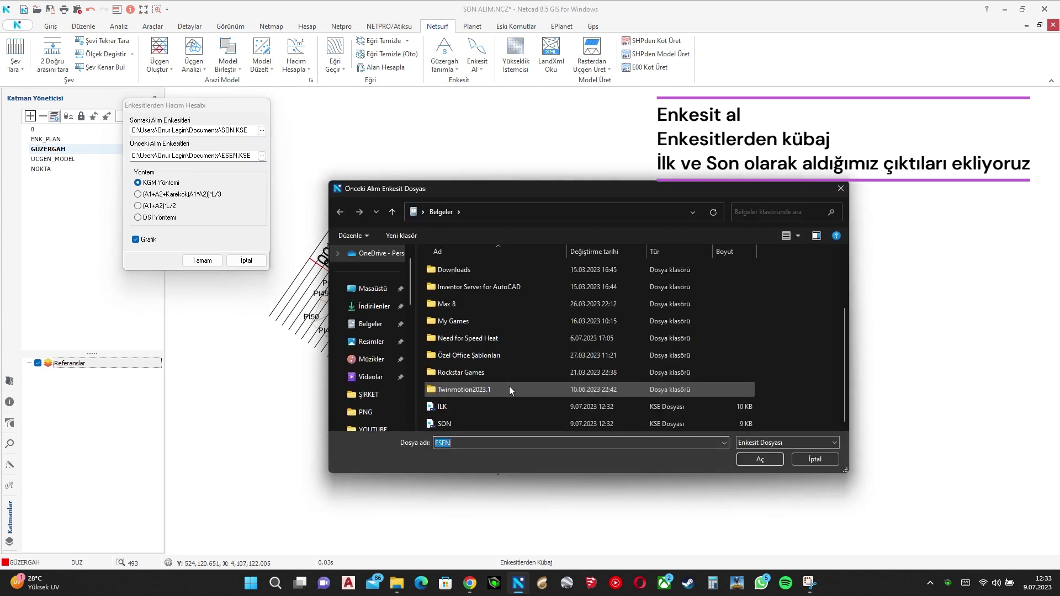
{"action": "double_click", "coordinate": [486, 410]}
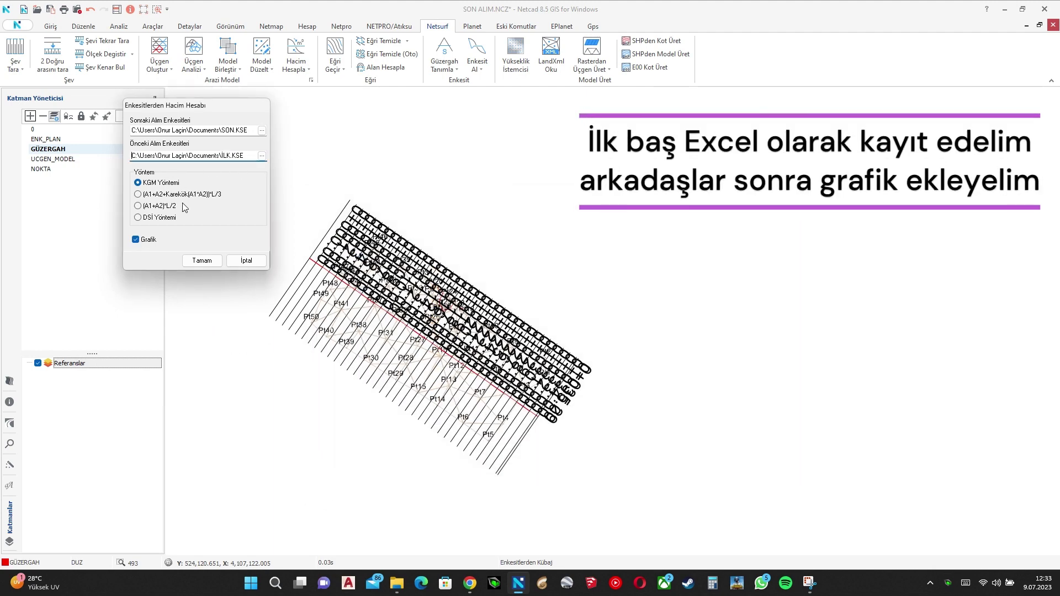
{"action": "left_click", "coordinate": [145, 242]}
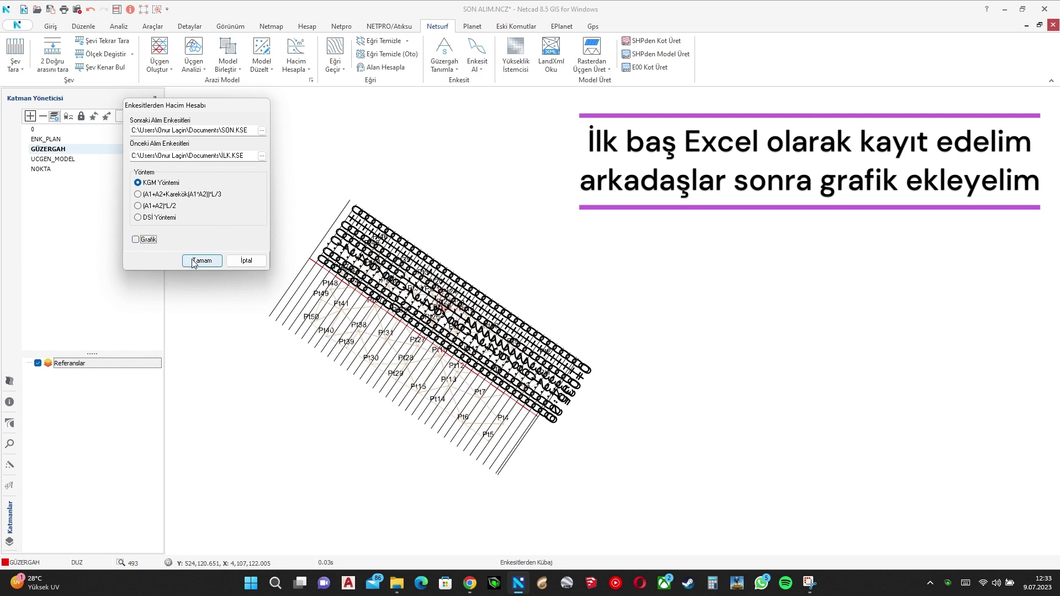
{"action": "left_click", "coordinate": [201, 261]}
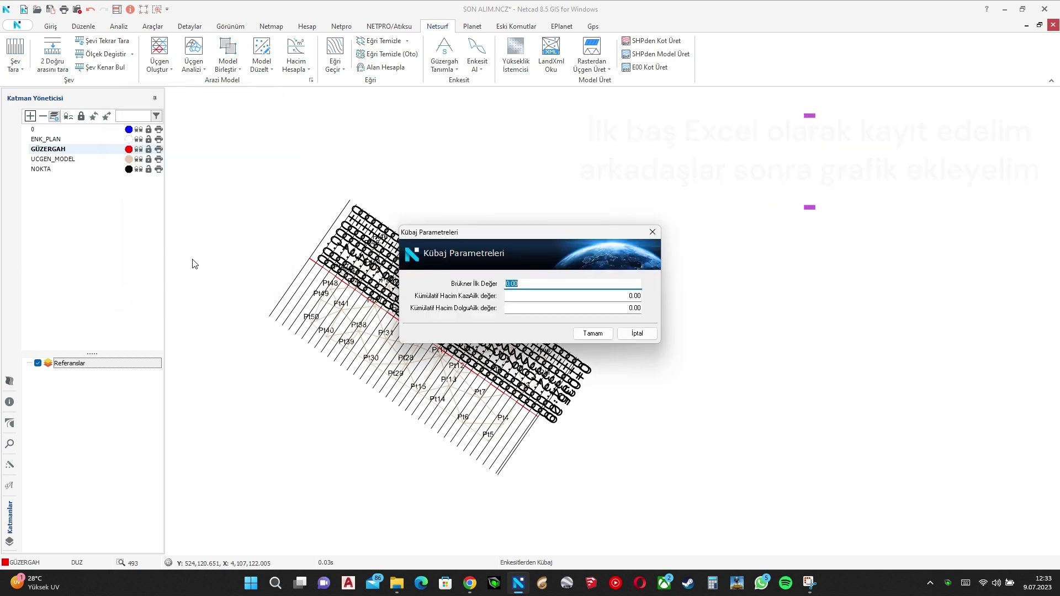
Step: Accept the Kübaj Parametreleri starting values of 0.00 and review the generated volume report through its cumulative volume and Brükner columns
{"action": "left_click", "coordinate": [588, 332]}
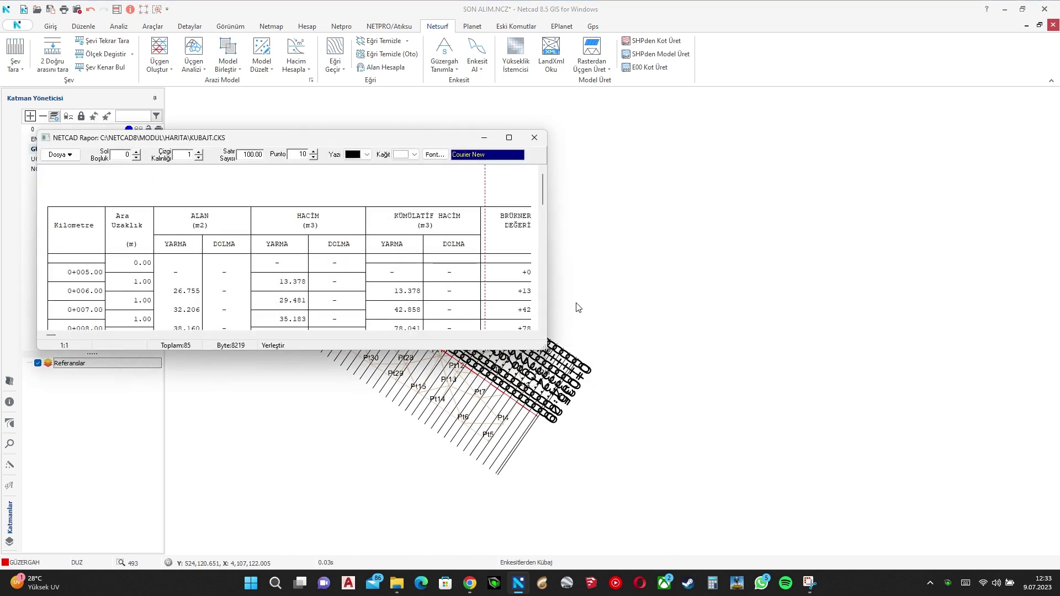
{"action": "scroll", "coordinate": [188, 196], "scroll_direction": "down", "scroll_amount": 6}
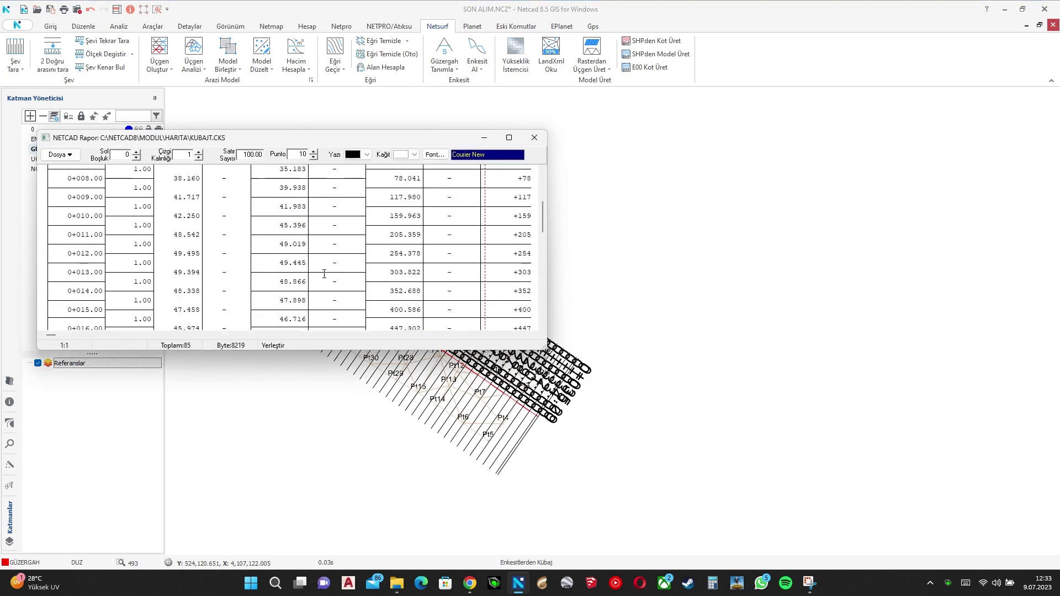
{"action": "scroll", "coordinate": [419, 291], "scroll_direction": "down", "scroll_amount": 5}
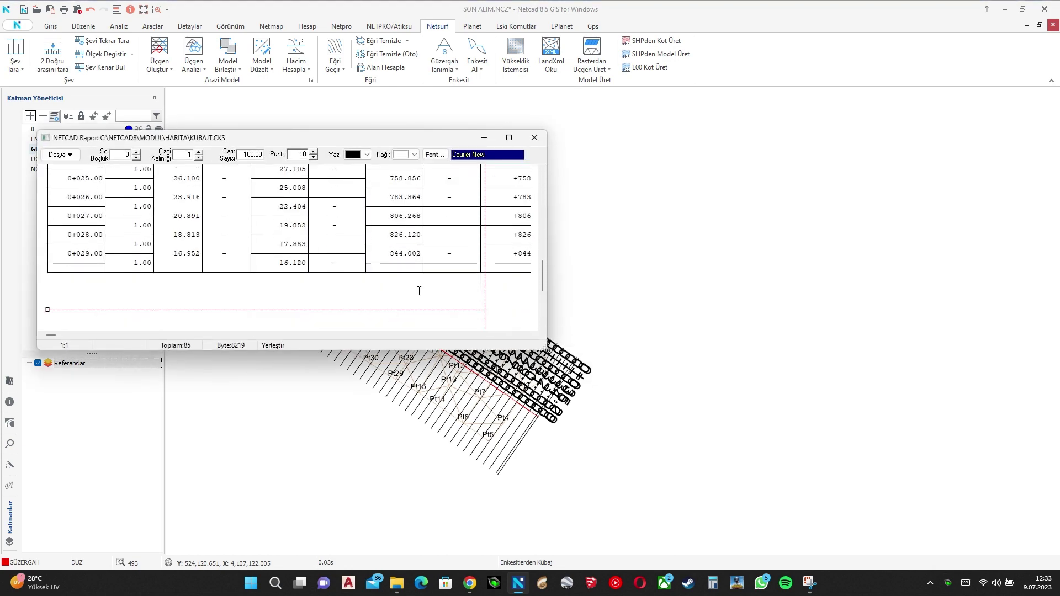
{"action": "left_click", "coordinate": [299, 335]}
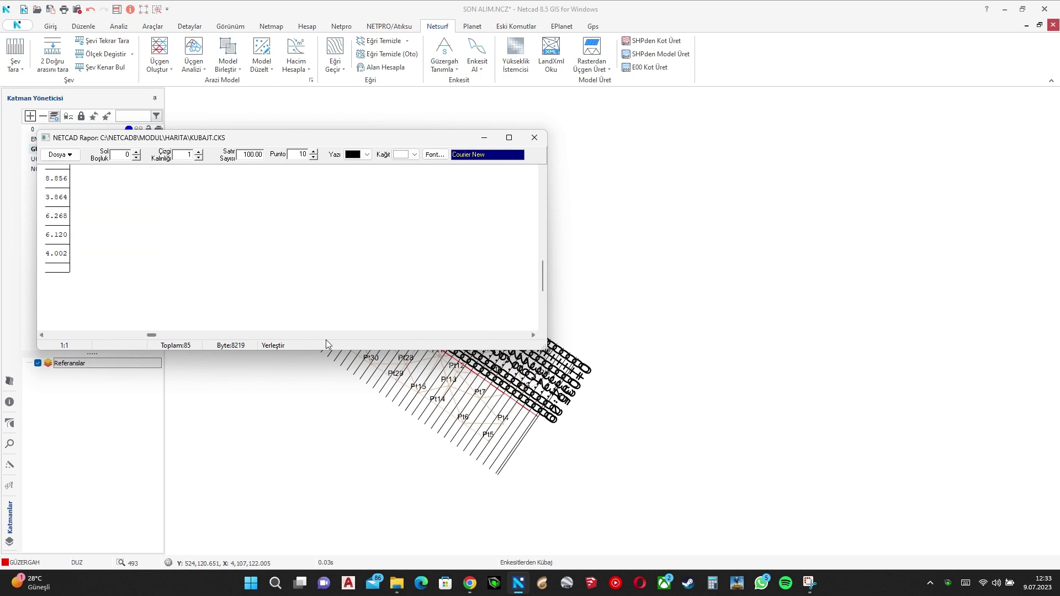
{"action": "left_click_drag", "start_coordinate": [153, 340], "coordinate": [104, 340]}
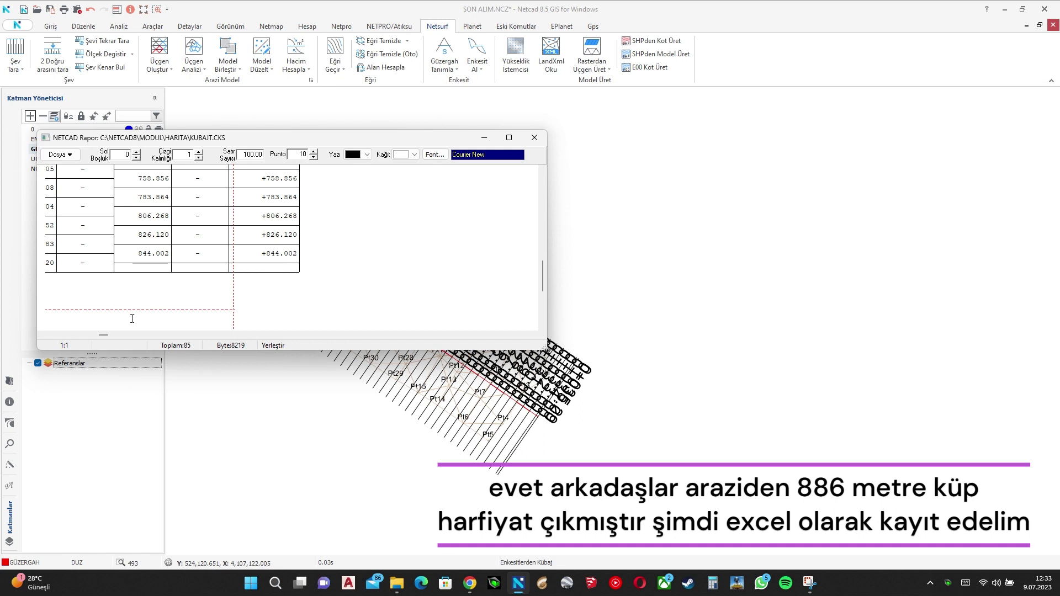
Step: Save the volume report as an Excel file named KÜBAJ in the desktop's KÜBAJ folder
{"action": "left_click", "coordinate": [58, 155]}
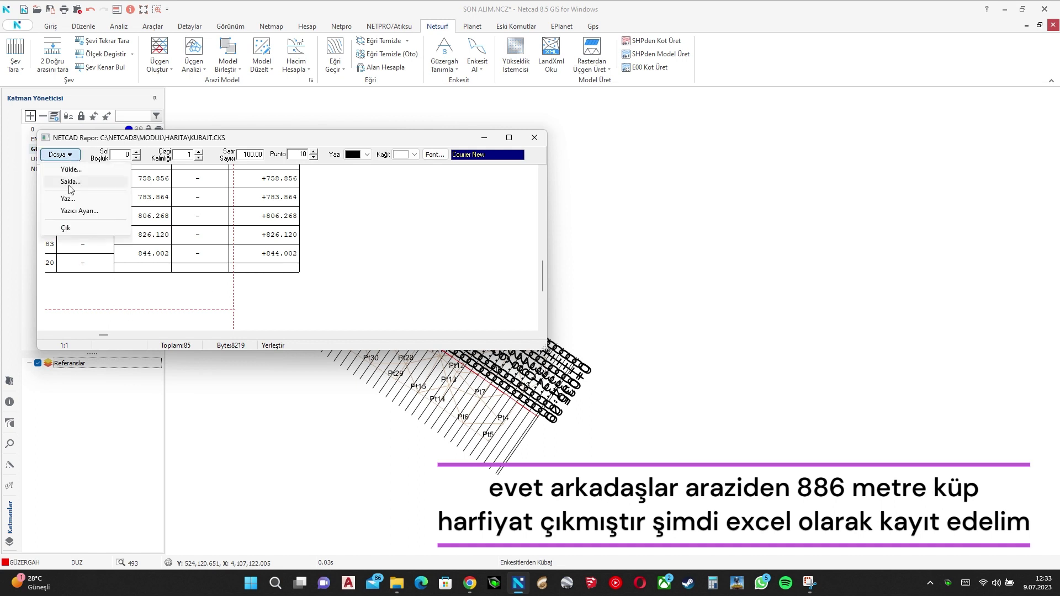
{"action": "left_click", "coordinate": [70, 182]}
{"action": "scroll", "coordinate": [555, 351], "scroll_direction": "down", "scroll_amount": 3}
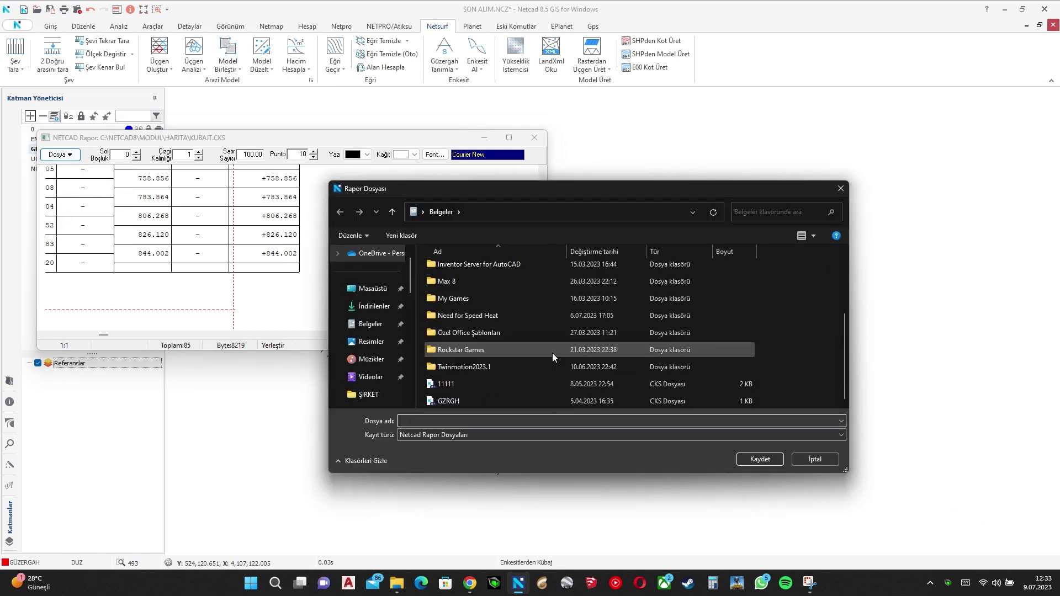
{"action": "left_click", "coordinate": [357, 289]}
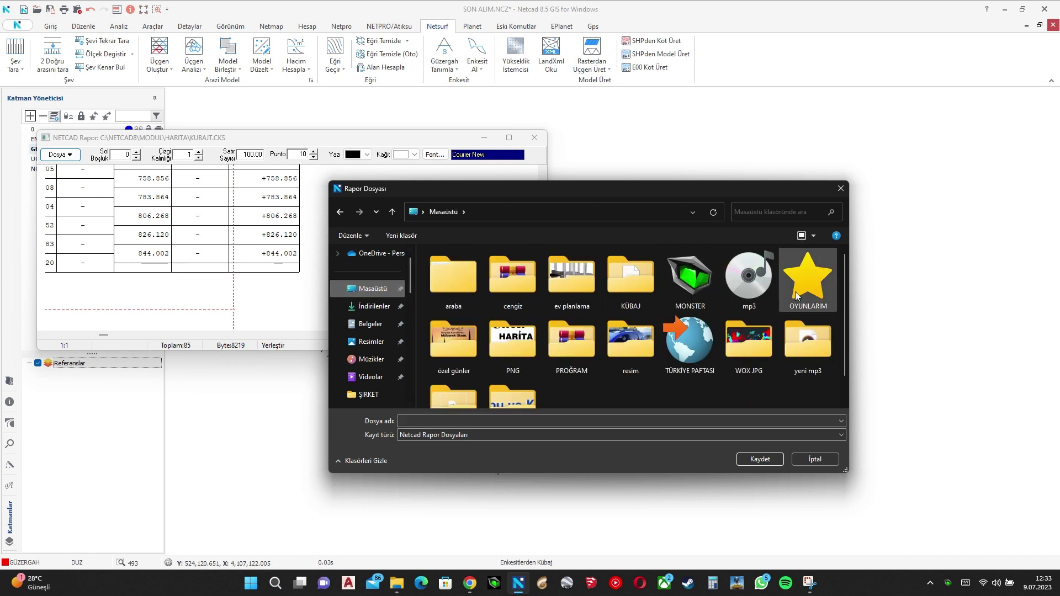
{"action": "scroll", "coordinate": [552, 355], "scroll_direction": "down", "scroll_amount": 1}
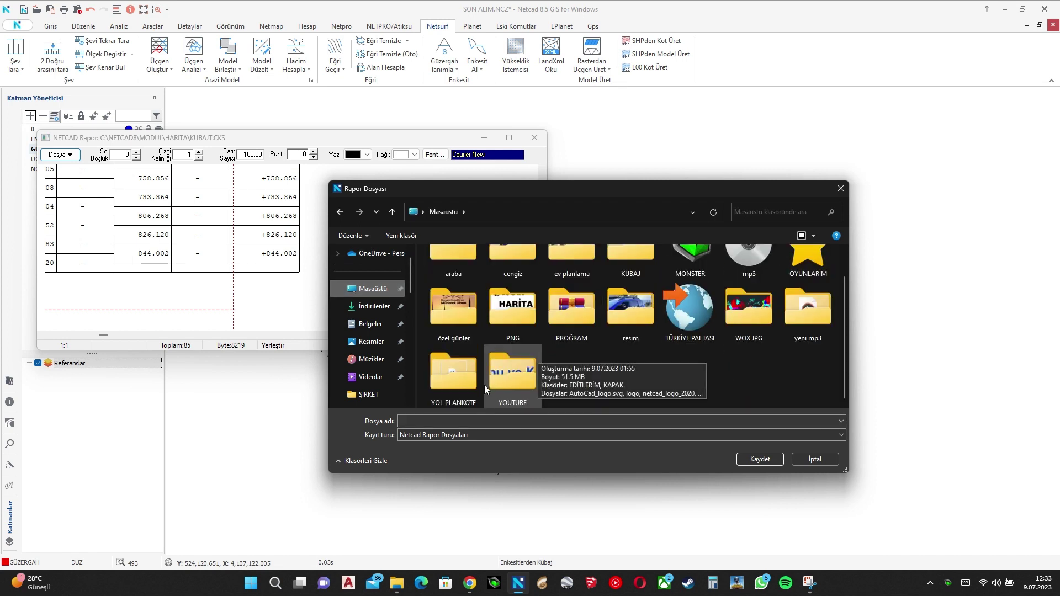
{"action": "scroll", "coordinate": [458, 354], "scroll_direction": "up", "scroll_amount": 1}
{"action": "double_click", "coordinate": [631, 279]}
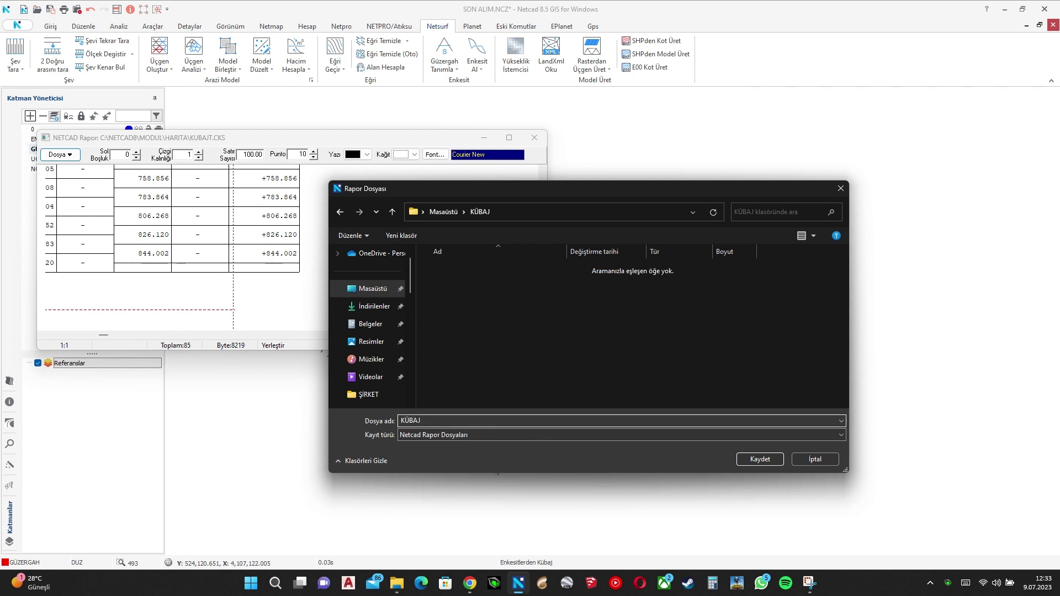
{"action": "left_click", "coordinate": [475, 436]}
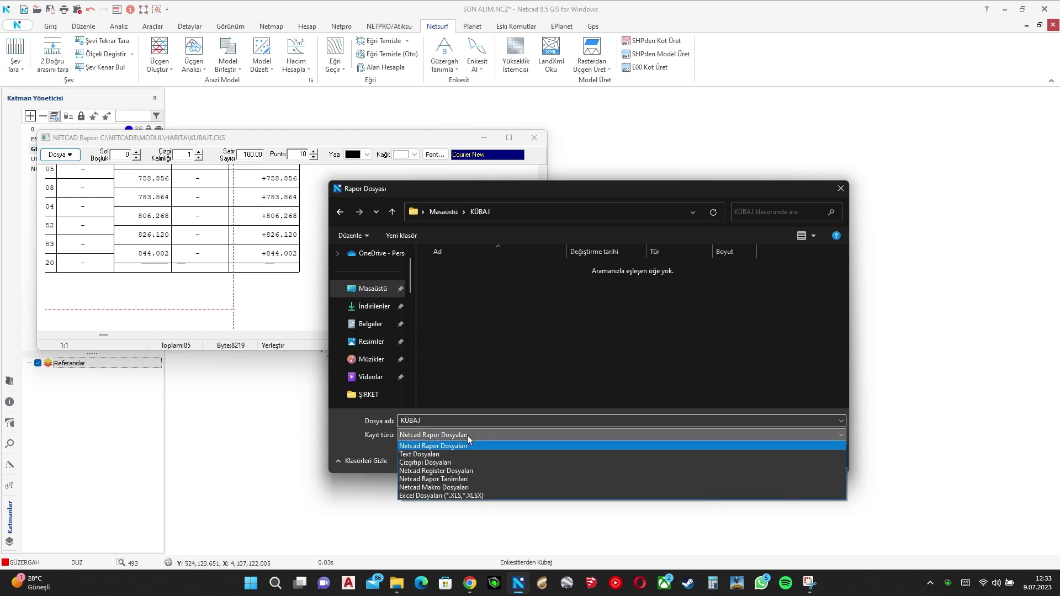
{"action": "left_click", "coordinate": [443, 496]}
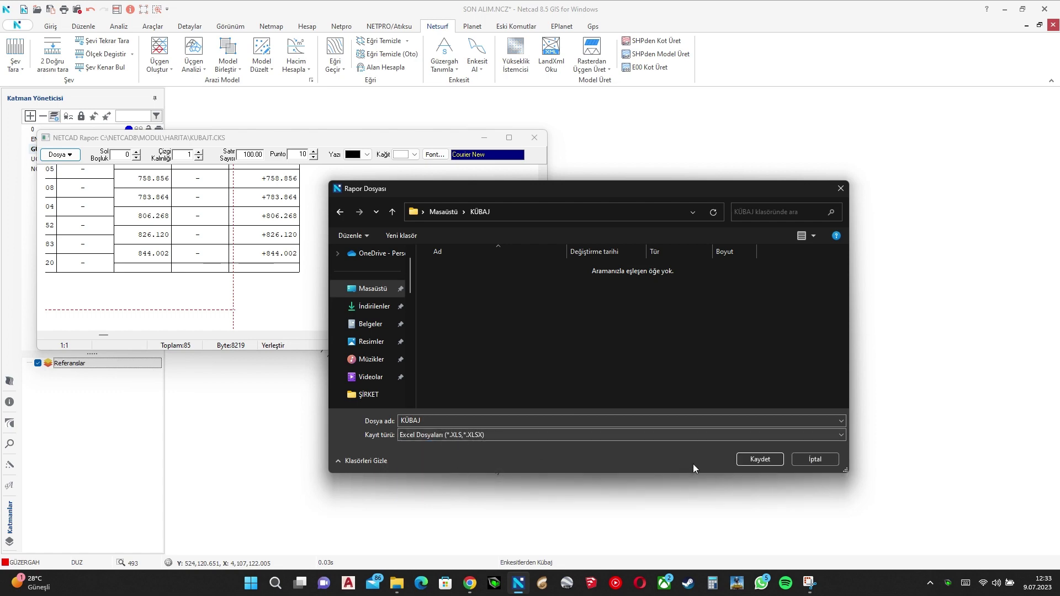
{"action": "left_click", "coordinate": [761, 460]}
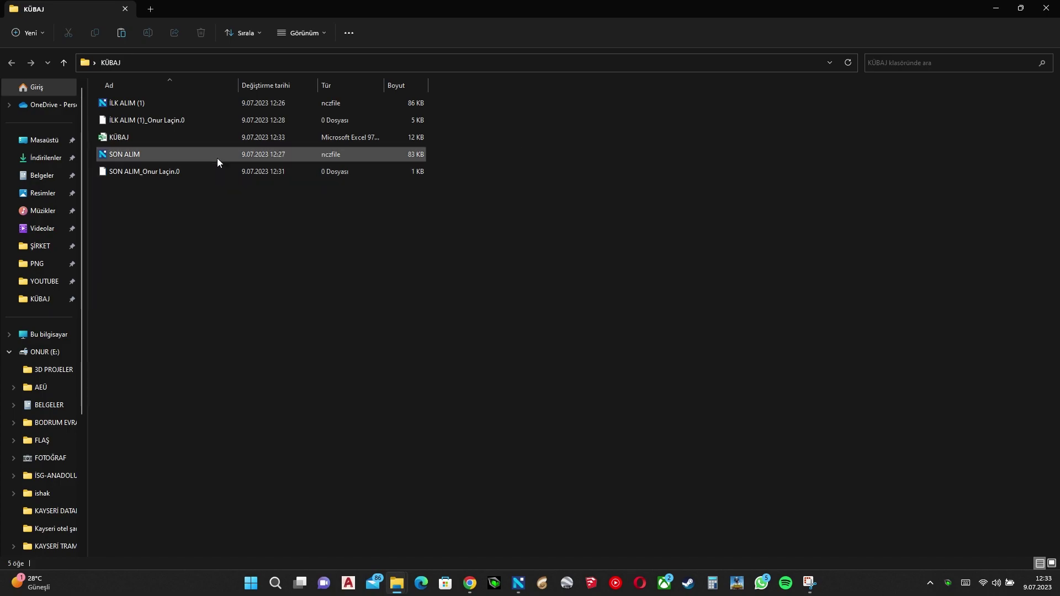
Step: Open the exported KÜBAJ file in Excel despite the format warning, examine its volume table, and close both the workbook and the Netcad report
{"action": "double_click", "coordinate": [118, 136]}
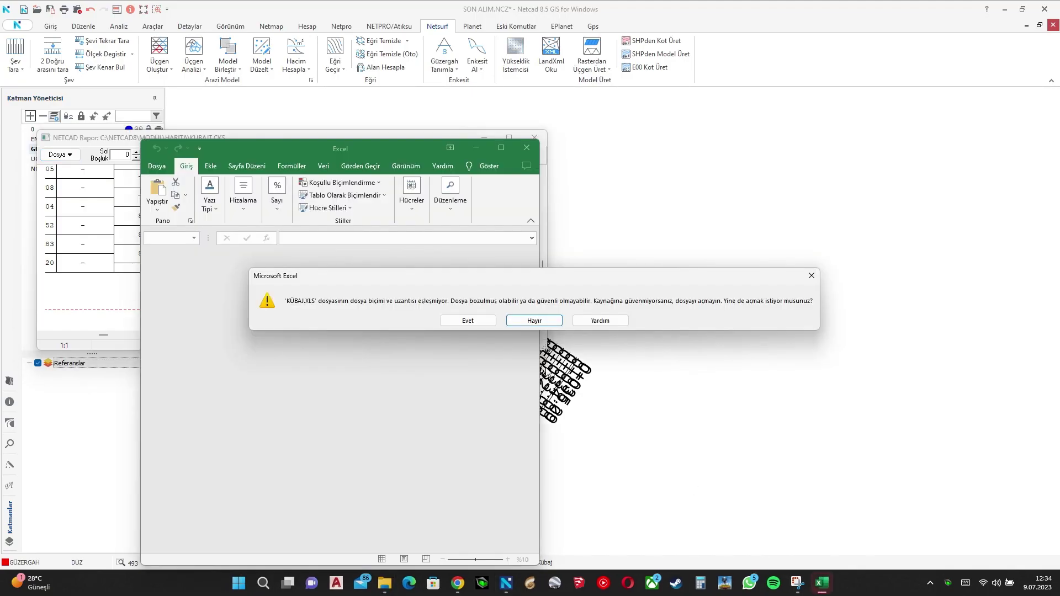
{"action": "left_click", "coordinate": [474, 321]}
{"action": "left_click", "coordinate": [502, 147]}
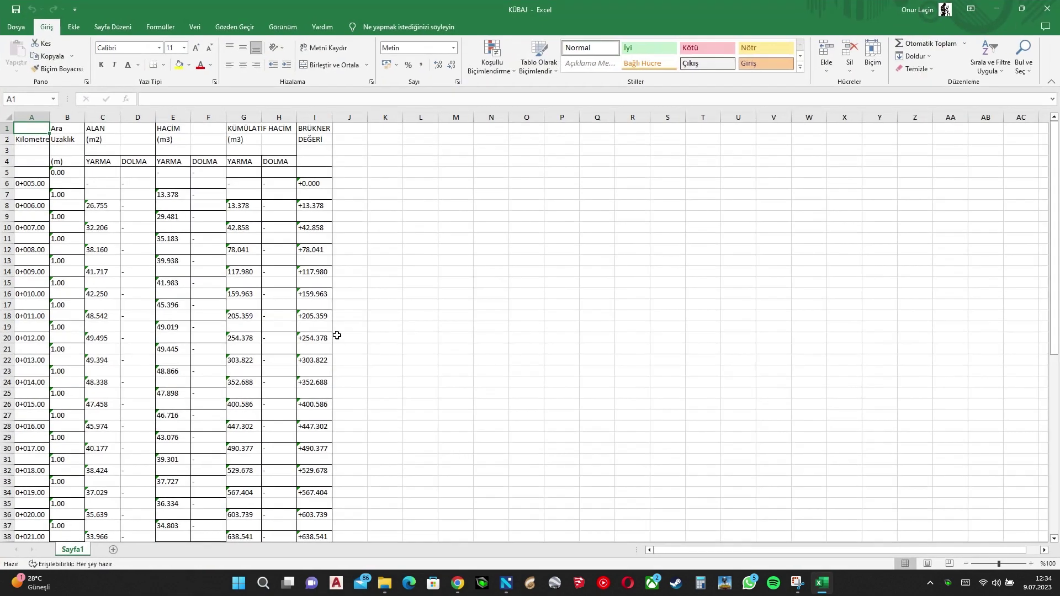
{"action": "scroll", "coordinate": [332, 334], "scroll_direction": "down", "scroll_amount": 3}
{"action": "scroll", "coordinate": [328, 340], "scroll_direction": "up", "scroll_amount": 3}
{"action": "scroll", "coordinate": [330, 344], "scroll_direction": "down", "scroll_amount": 13}
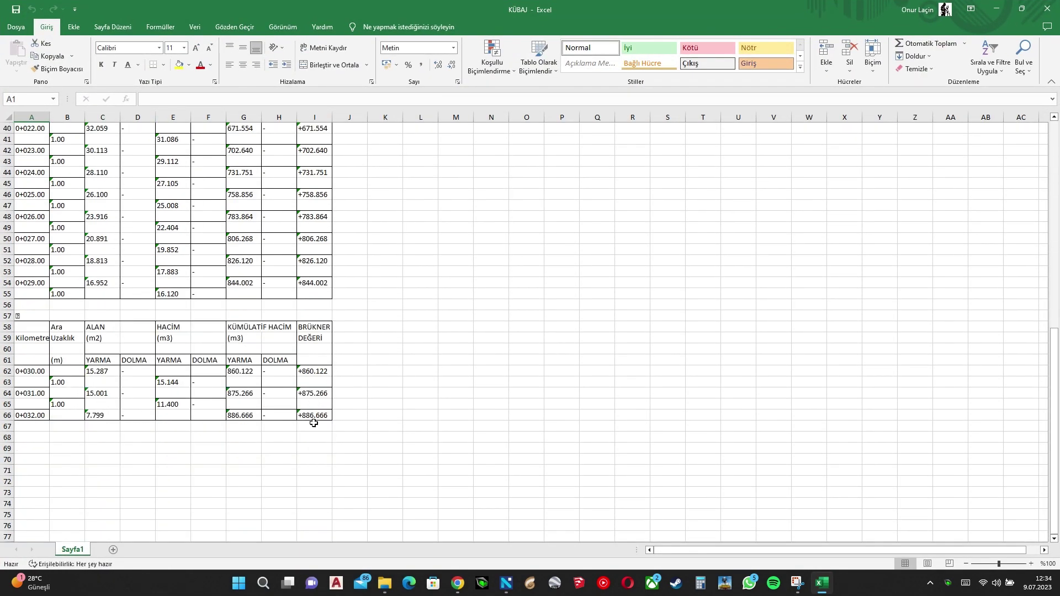
{"action": "scroll", "coordinate": [313, 420], "scroll_direction": "up", "scroll_amount": 6}
{"action": "left_click", "coordinate": [1048, 9]}
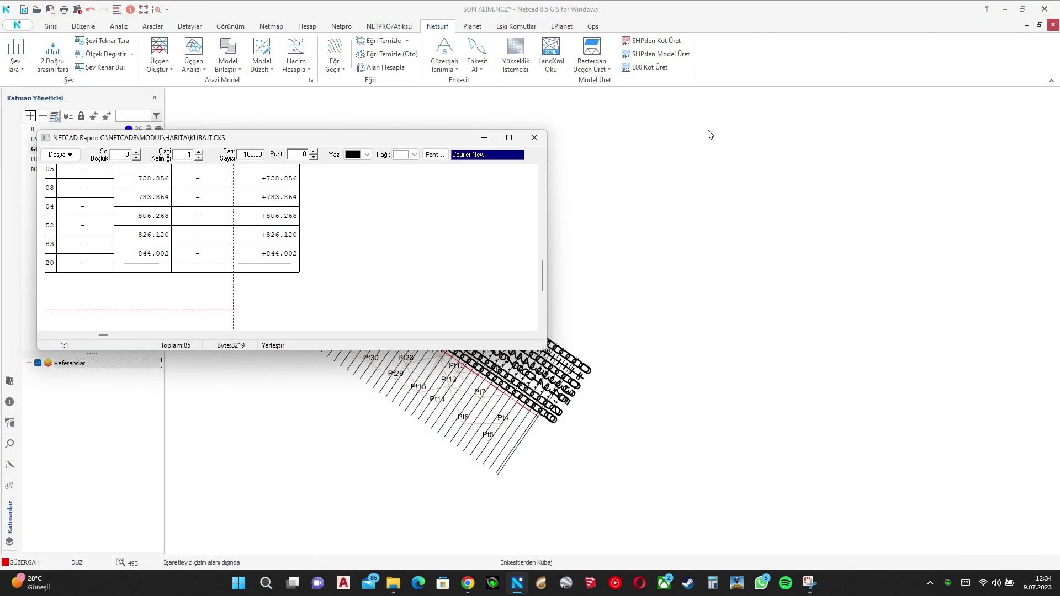
{"action": "scroll", "coordinate": [338, 247], "scroll_direction": "up", "scroll_amount": 1}
{"action": "left_click", "coordinate": [536, 138]}
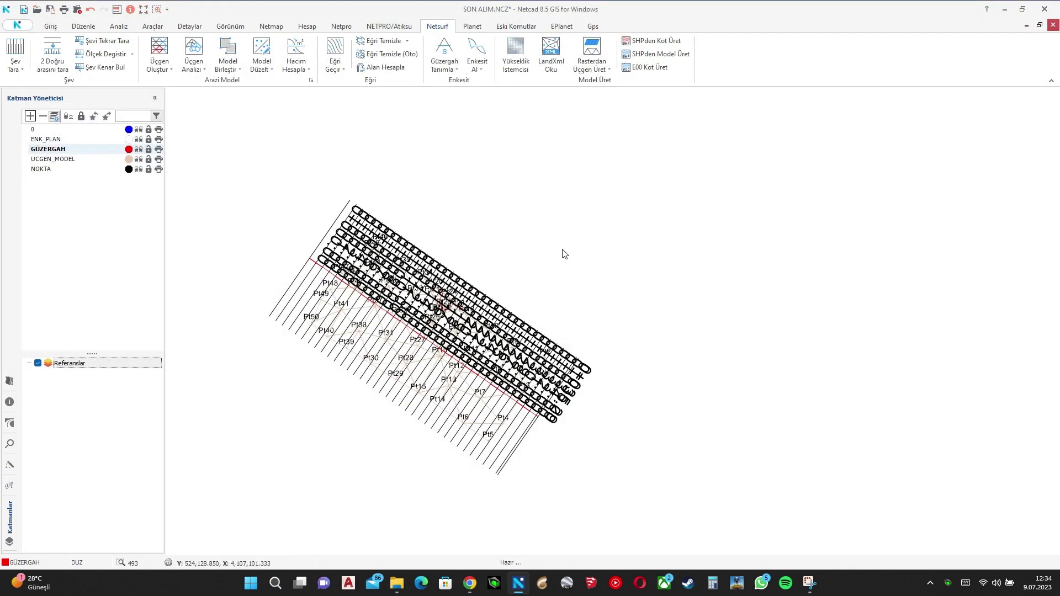
Step: Rerun Enkesitlerden Kübaj with SON.KSE, İLK.KSE and KGM Yöntemi, turning Grafik on and accepting the default Kübaj parameters
{"action": "left_click", "coordinate": [477, 62]}
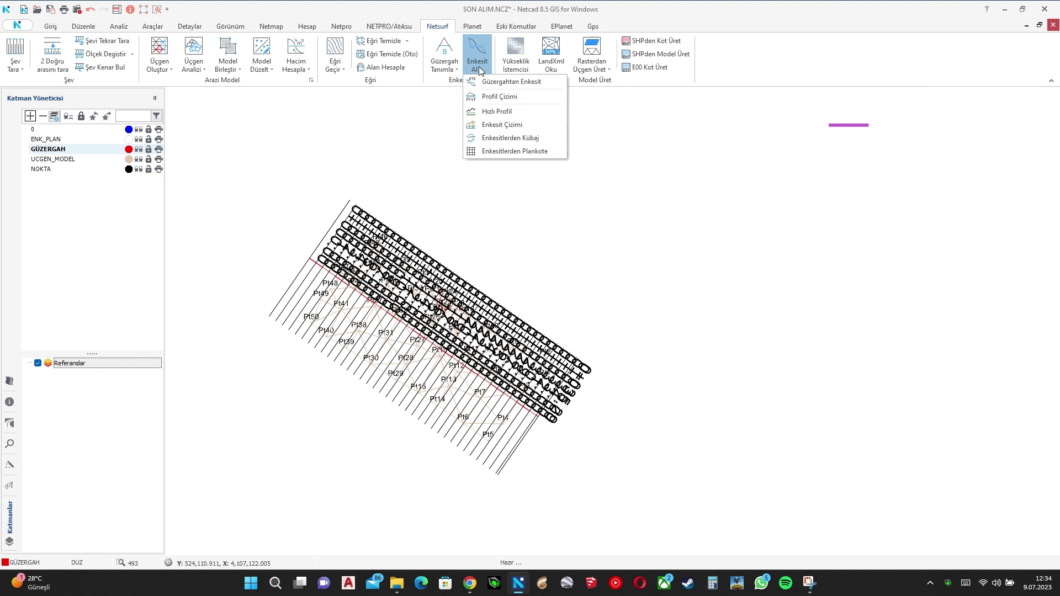
{"action": "left_click", "coordinate": [502, 138]}
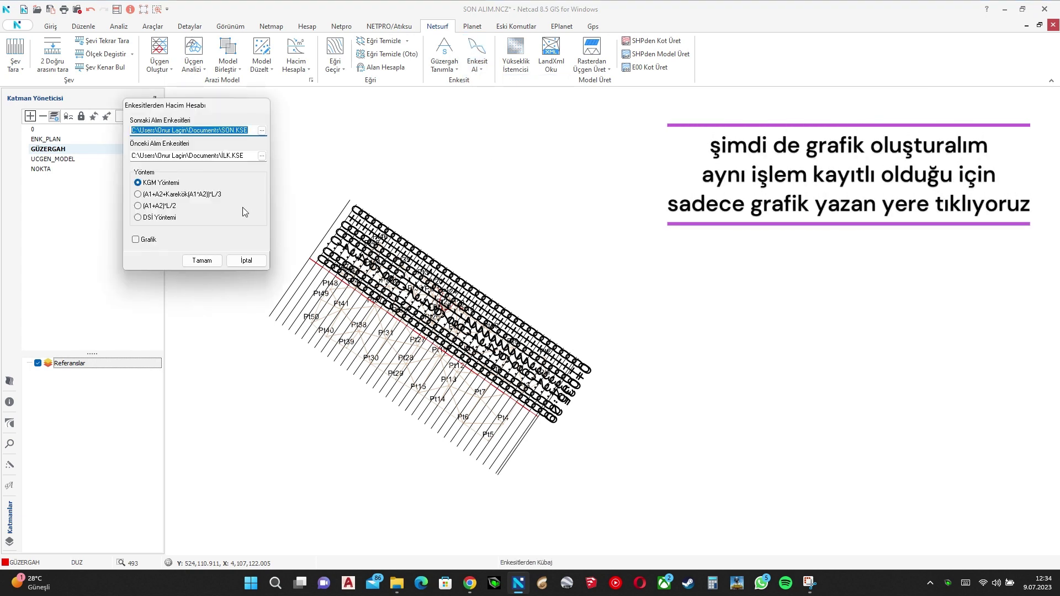
{"action": "left_click", "coordinate": [136, 239]}
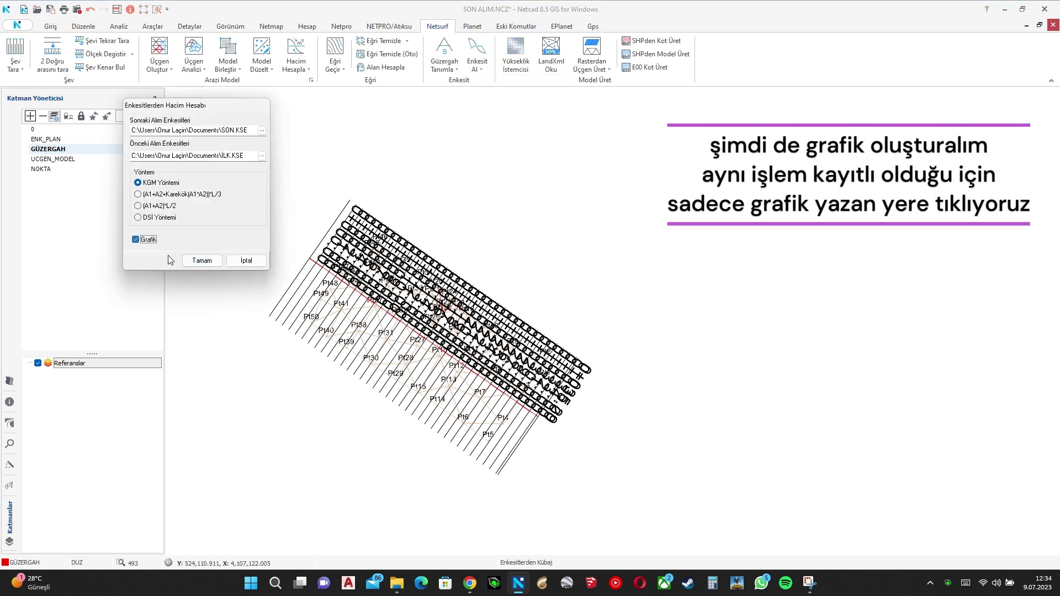
{"action": "left_click", "coordinate": [202, 261]}
{"action": "left_click", "coordinate": [592, 334]}
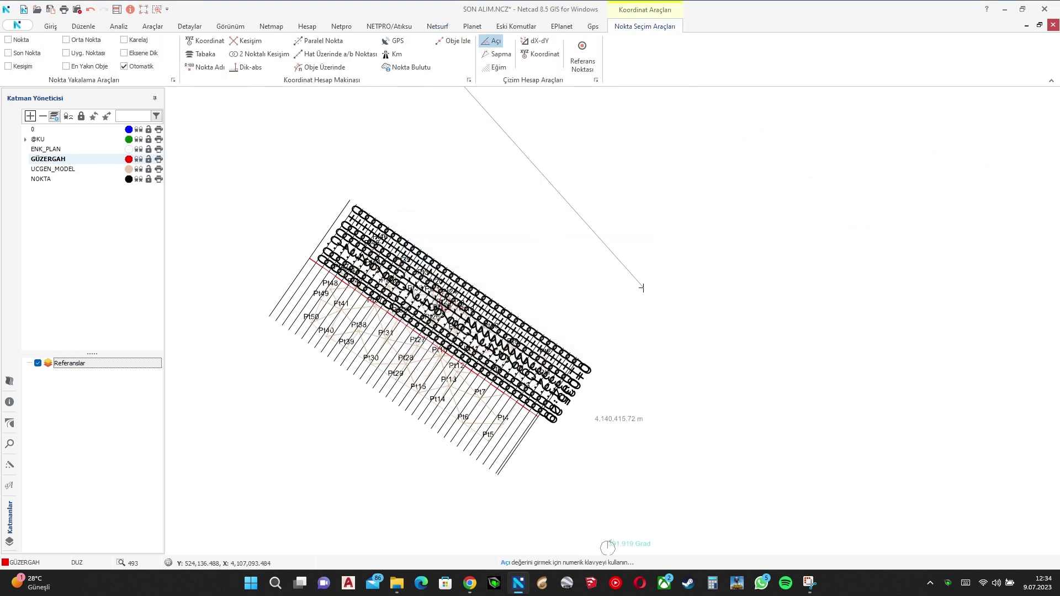
Step: Place the graphic volume table in the empty drawing area beside the cross-section plan and check its final cumulative volume rows
{"action": "left_click", "coordinate": [710, 136]}
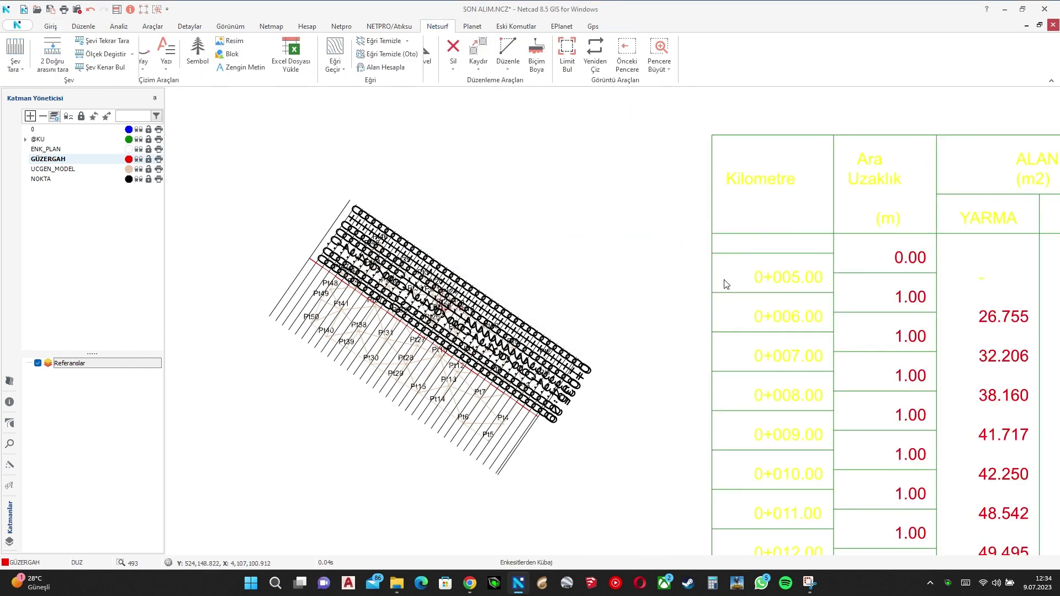
{"action": "scroll", "coordinate": [730, 319], "scroll_direction": "down", "scroll_amount": 4}
{"action": "middle_click_drag", "start_coordinate": [730, 321], "coordinate": [376, 137]}
{"action": "scroll", "coordinate": [632, 381], "scroll_direction": "down", "scroll_amount": 3}
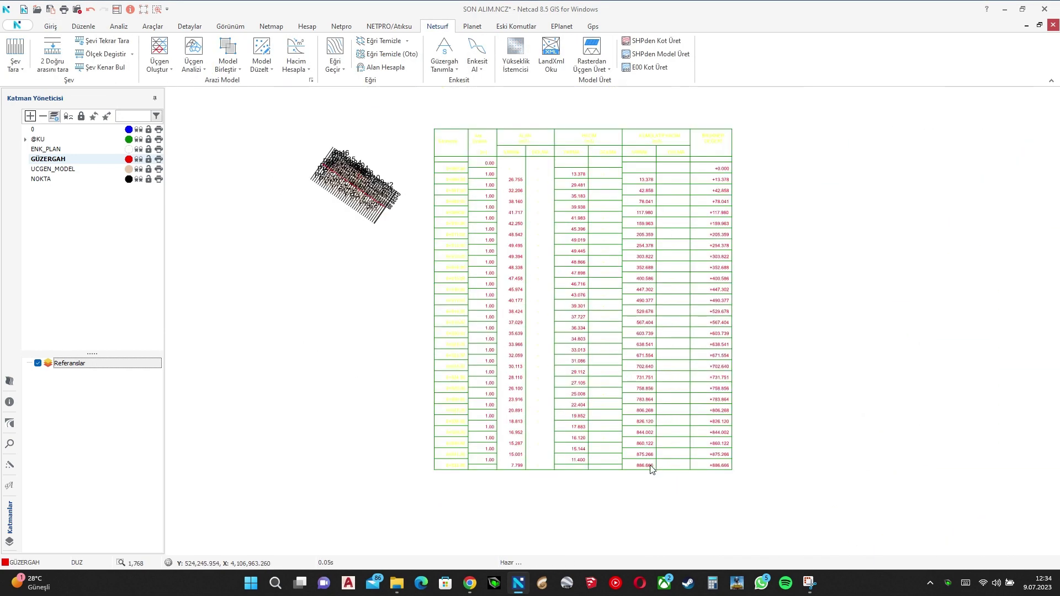
{"action": "scroll", "coordinate": [653, 470], "scroll_direction": "up", "scroll_amount": 3}
{"action": "middle_click_drag", "start_coordinate": [620, 450], "coordinate": [690, 481]}
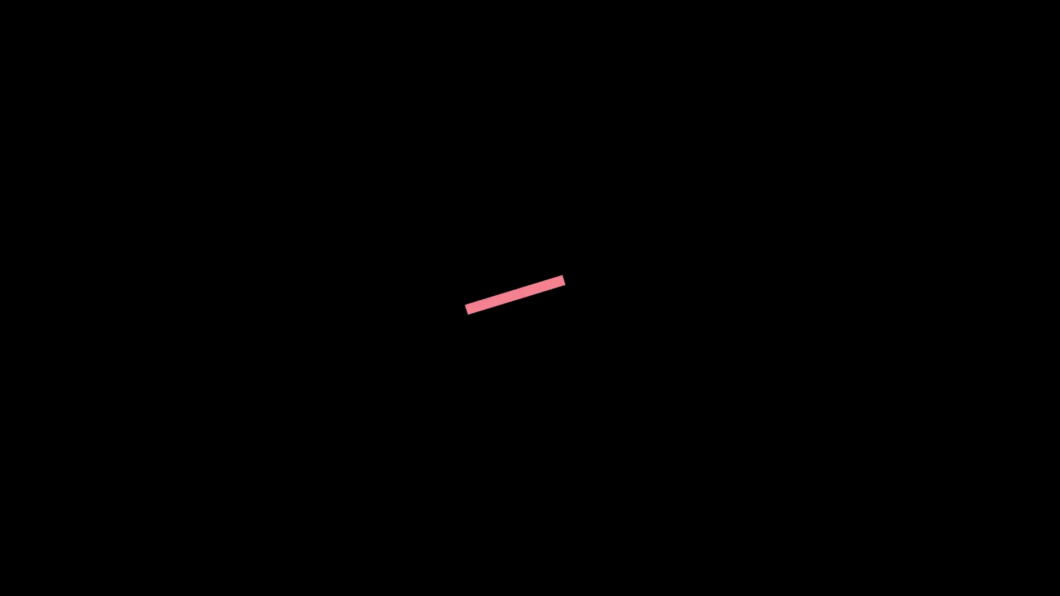